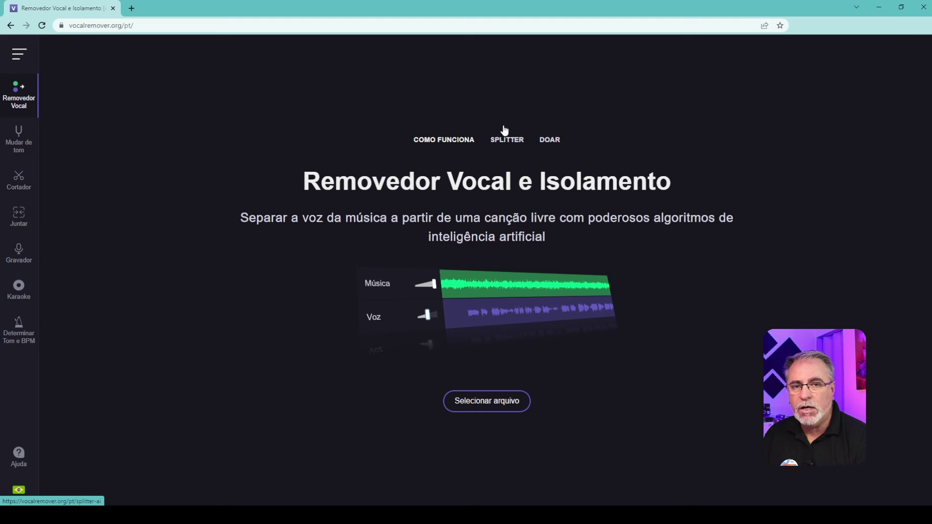
Load the MP3 file "Cartoon - On & On (feat. Daniel Levi) [NCS Release].mp3" into the vocal remover.
{"action": "left_click", "coordinate": [483, 403]}
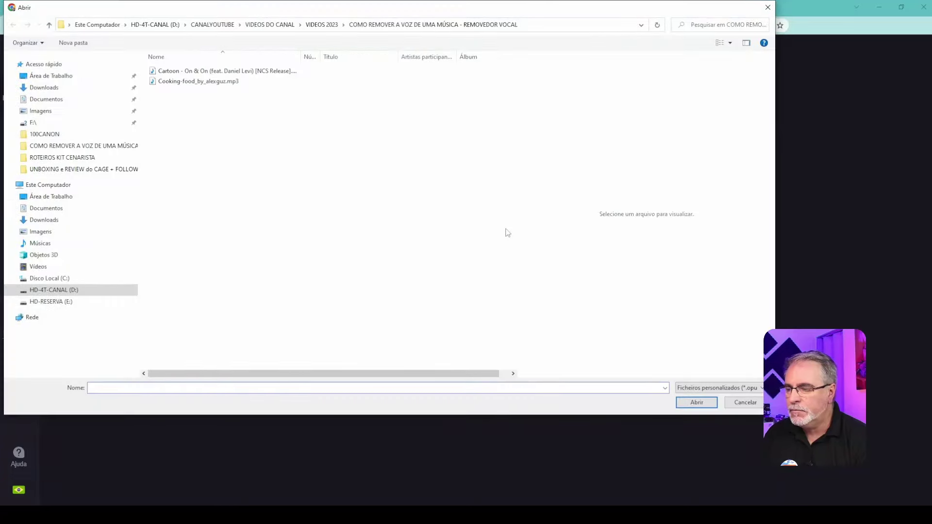
{"action": "left_click", "coordinate": [195, 72]}
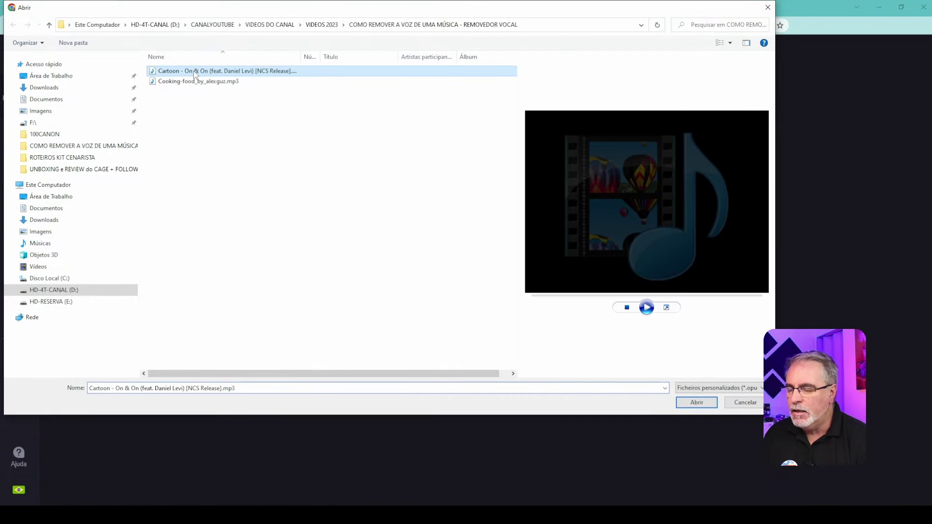
{"action": "left_click", "coordinate": [698, 402]}
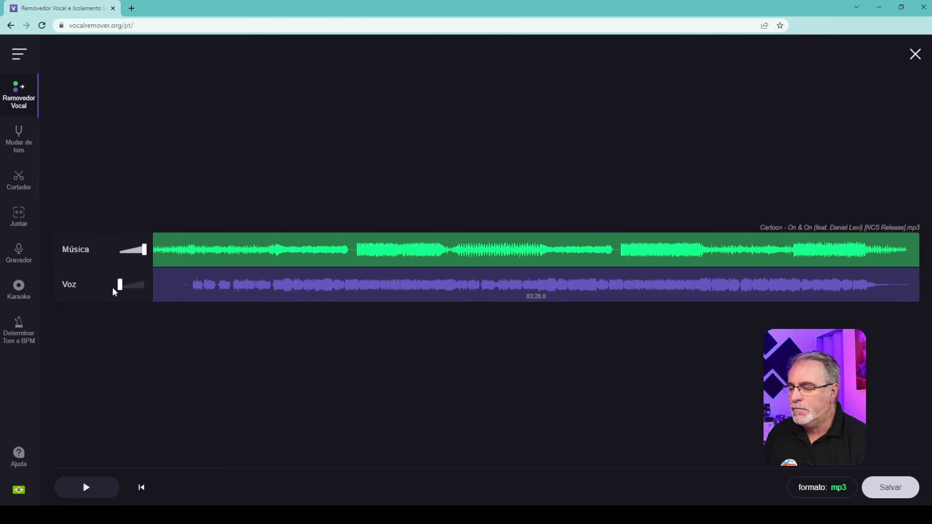
Raise the Voz track to full volume and listen to the song's opening with music and voice, then pause.
{"action": "left_click_drag", "start_coordinate": [119, 289], "coordinate": [147, 294]}
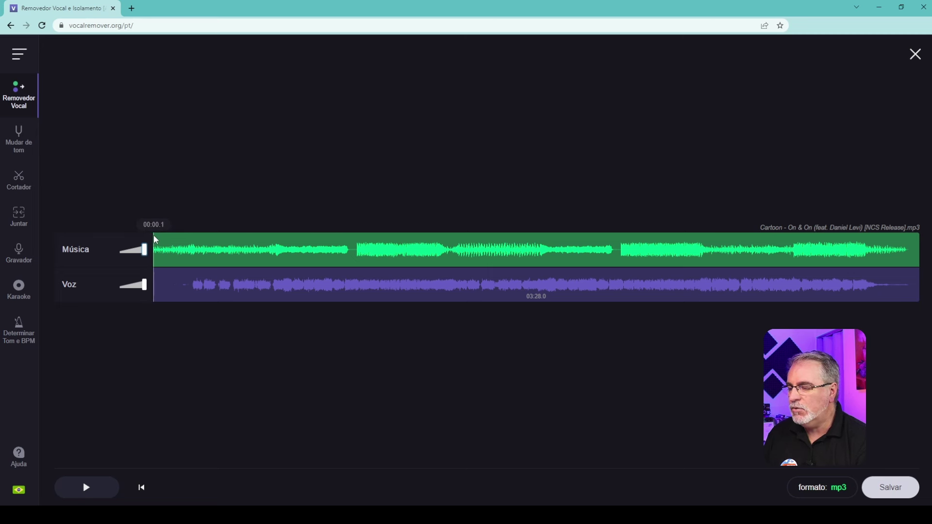
{"action": "key", "text": "space"}
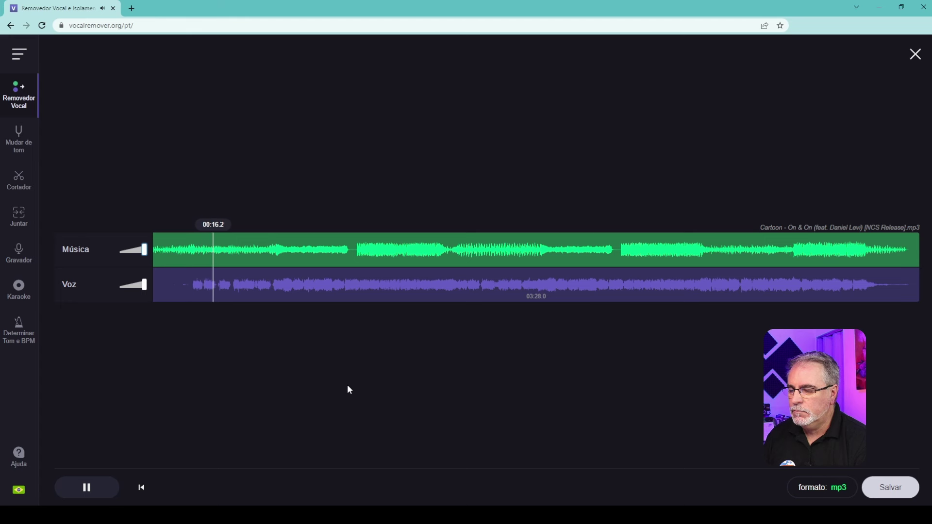
{"action": "key", "text": "space"}
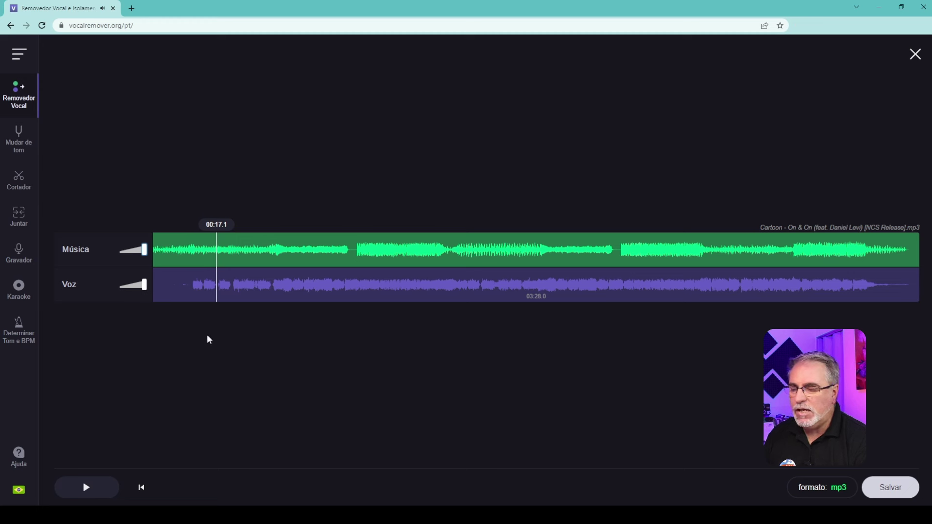
Mute the Voz track during playback, briefly bring it back to full volume for comparison, mute it again and pause.
{"action": "left_click_drag", "start_coordinate": [144, 290], "coordinate": [118, 291]}
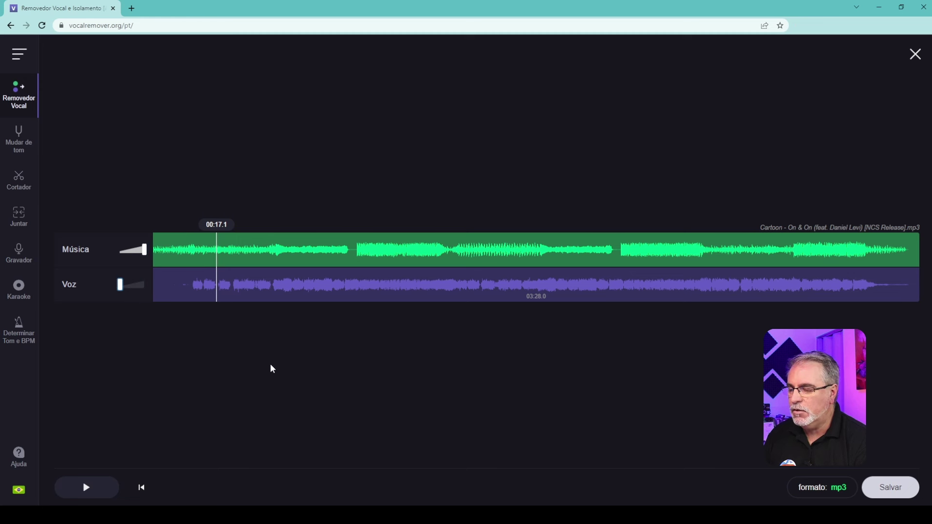
{"action": "key", "text": "space"}
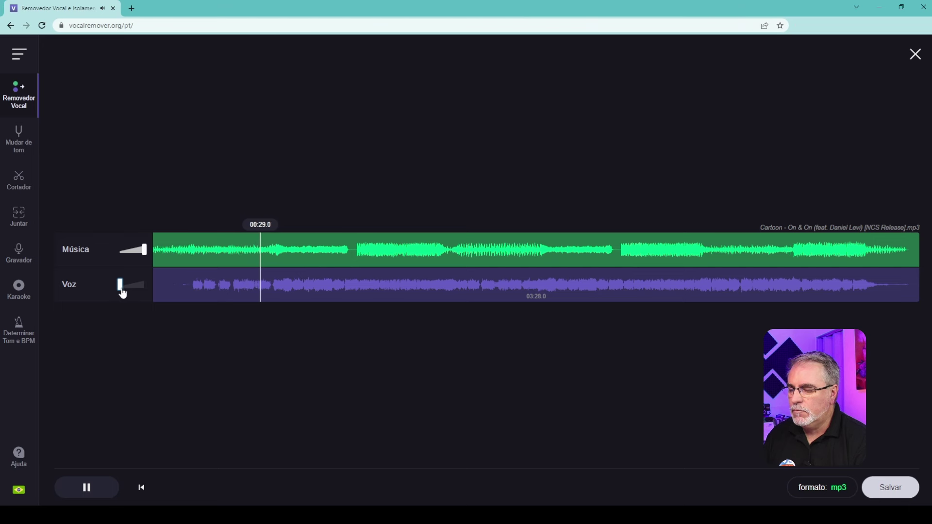
{"action": "left_click_drag", "start_coordinate": [120, 290], "coordinate": [144, 292]}
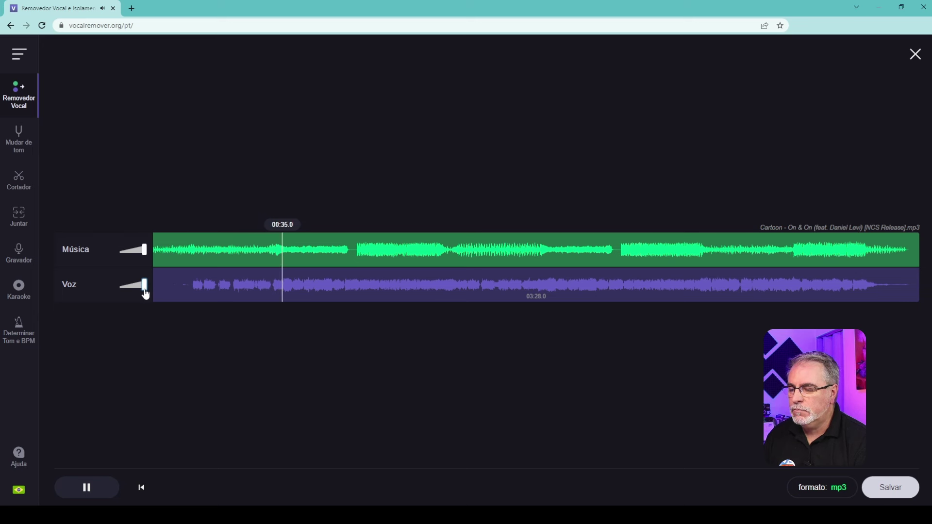
{"action": "left_click_drag", "start_coordinate": [145, 292], "coordinate": [116, 290]}
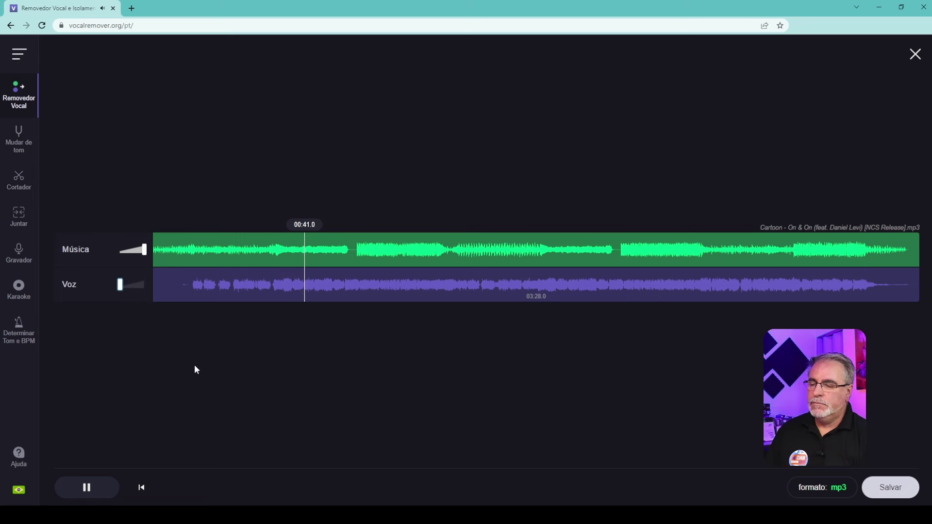
{"action": "key", "text": "space"}
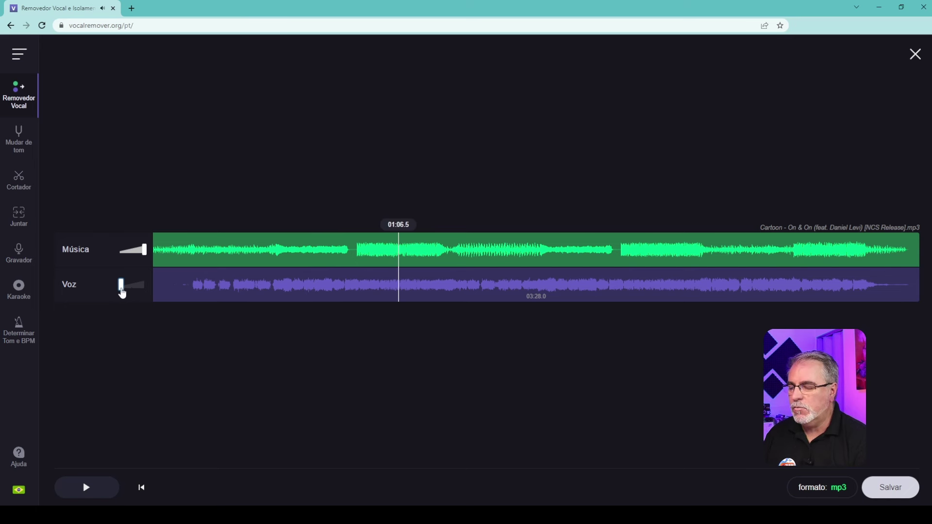
Restore the Voz track to full volume and lower the system speaker volume to 25.
{"action": "left_click_drag", "start_coordinate": [122, 291], "coordinate": [146, 291]}
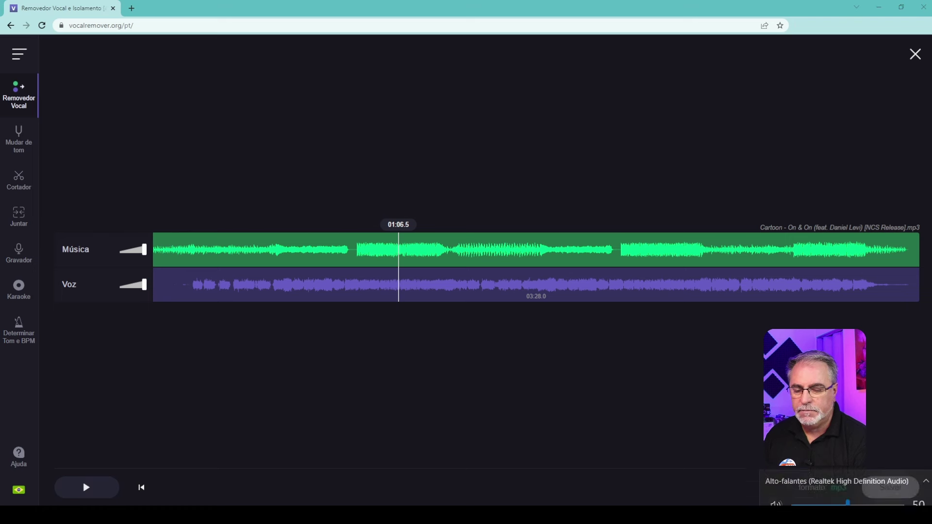
{"action": "left_click_drag", "start_coordinate": [847, 494], "coordinate": [827, 495]}
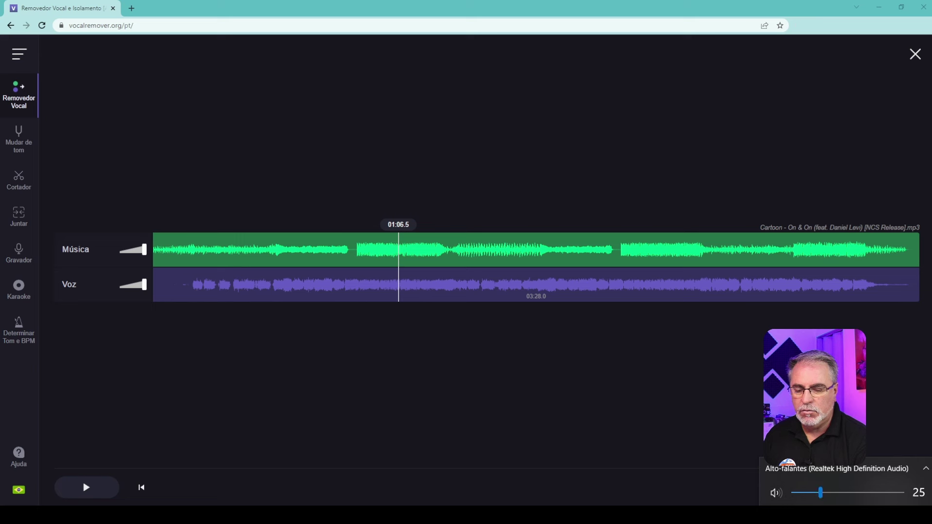
{"action": "left_click", "coordinate": [505, 447]}
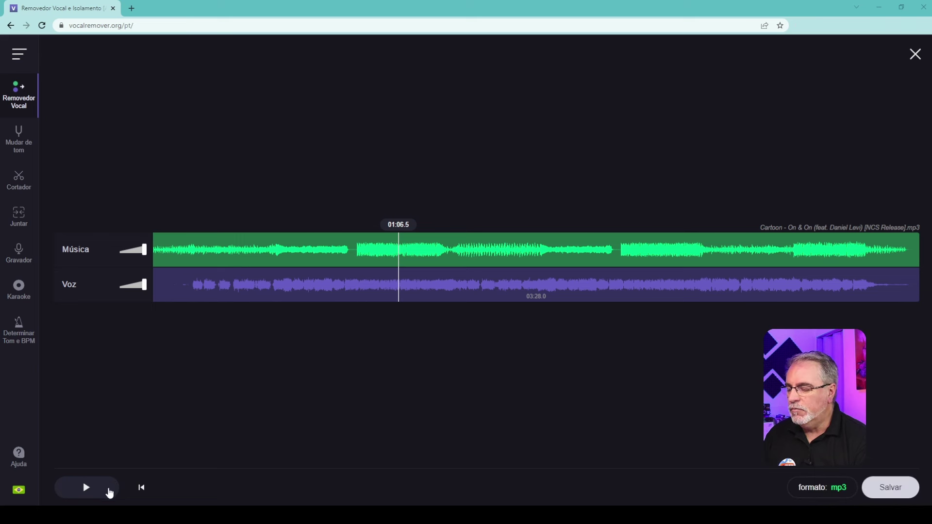
Play the song with Música muted to hear the isolated voice, switch to full Música with Voz muted, and pause.
{"action": "left_click", "coordinate": [86, 488]}
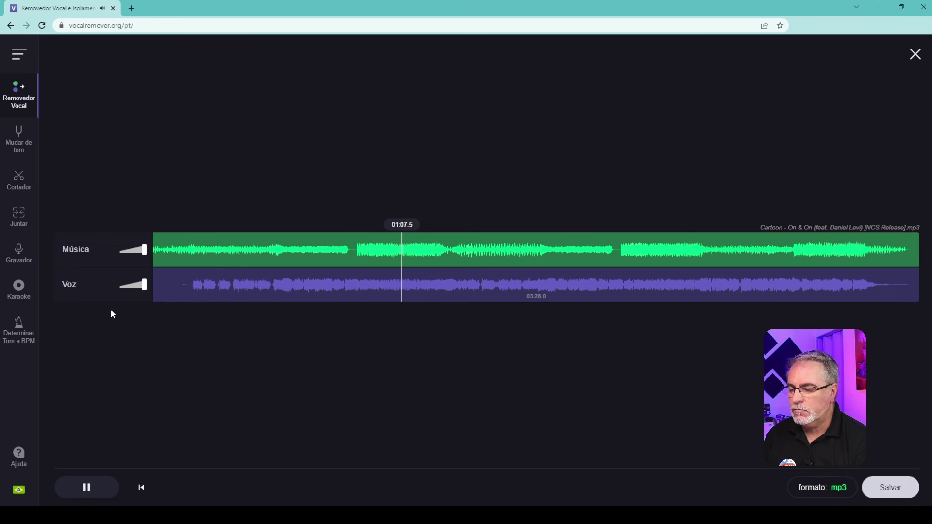
{"action": "left_click_drag", "start_coordinate": [144, 252], "coordinate": [104, 249]}
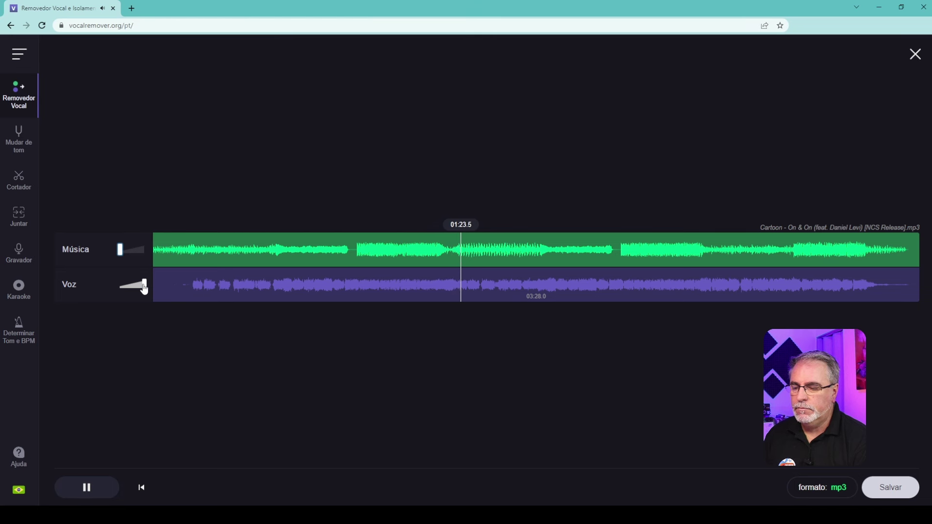
{"action": "left_click_drag", "start_coordinate": [144, 287], "coordinate": [107, 286]}
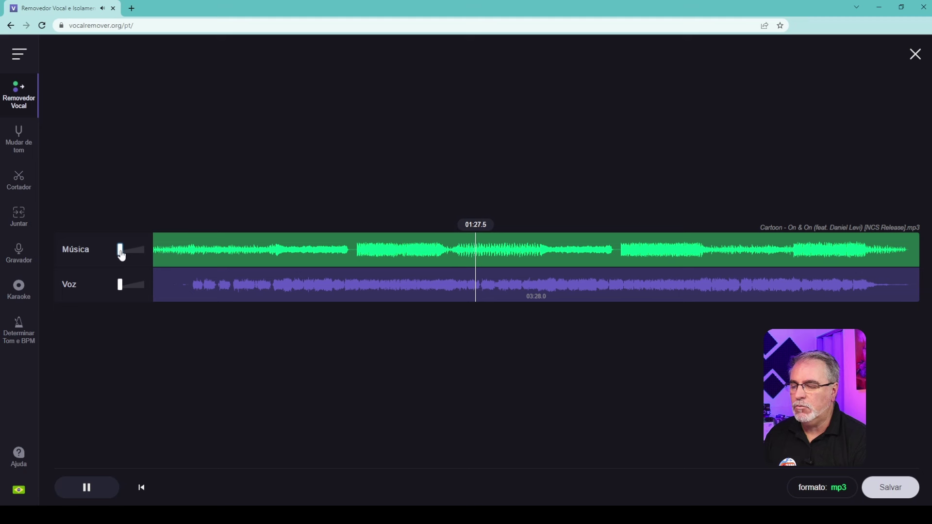
{"action": "left_click_drag", "start_coordinate": [120, 251], "coordinate": [147, 255]}
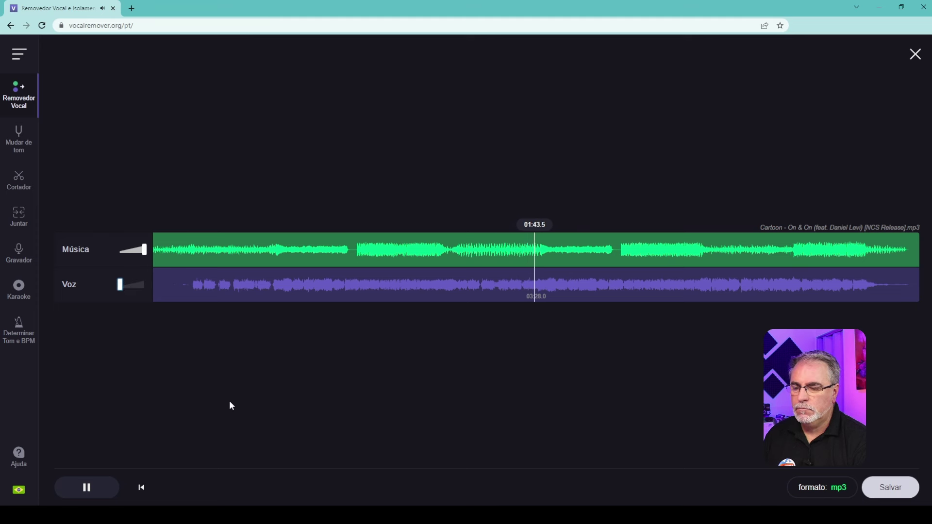
{"action": "key", "text": "space"}
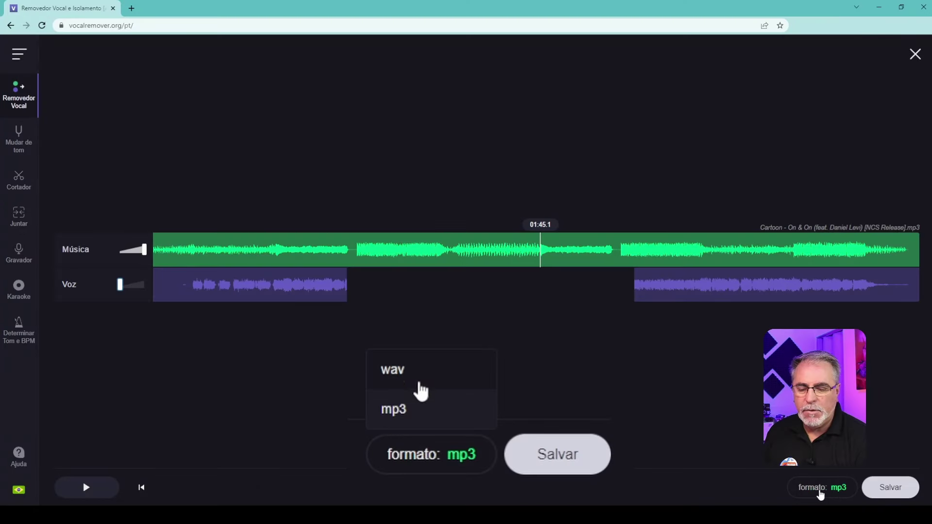
Choose mp3 as the output format, save only the Música track and dismiss the download notice.
{"action": "left_click", "coordinate": [429, 417]}
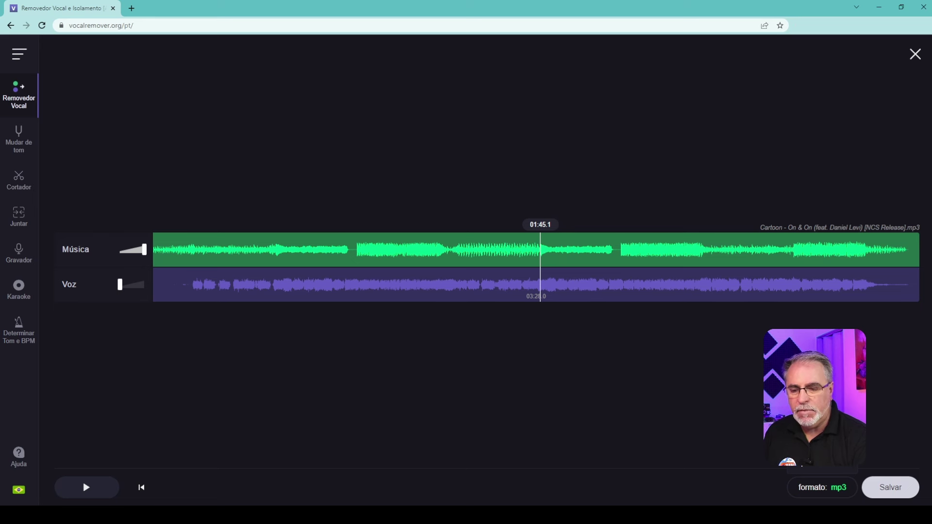
{"action": "left_click", "coordinate": [897, 493]}
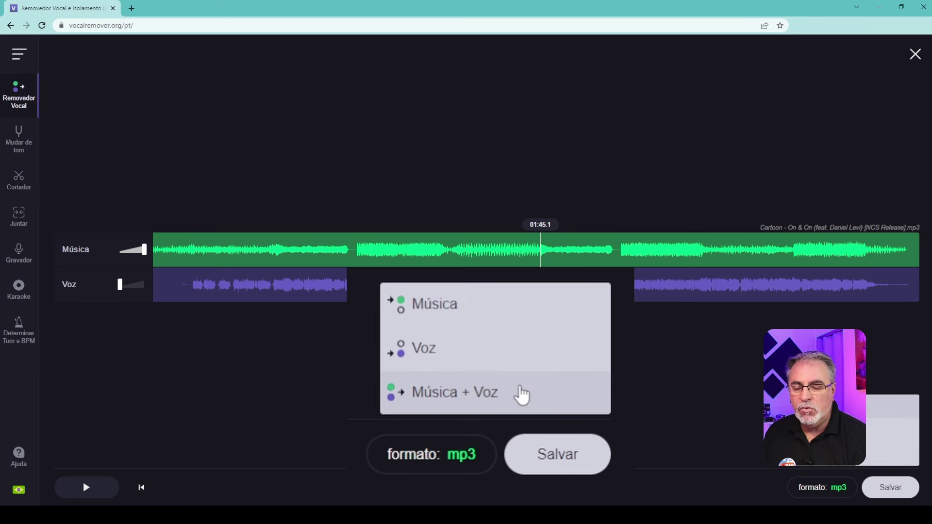
{"action": "left_click", "coordinate": [494, 316]}
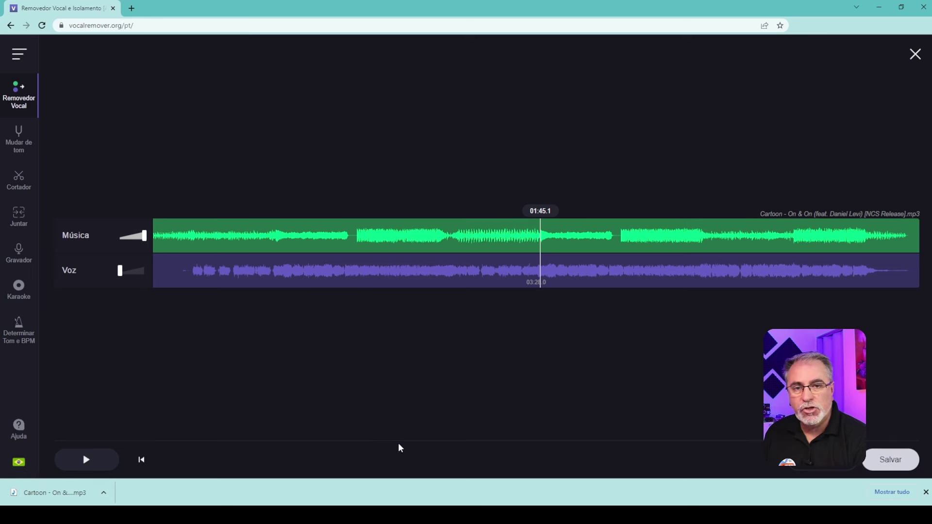
{"action": "left_click", "coordinate": [925, 492]}
Save only the Voz track as an mp3 file and dismiss the download notice.
{"action": "left_click", "coordinate": [887, 490]}
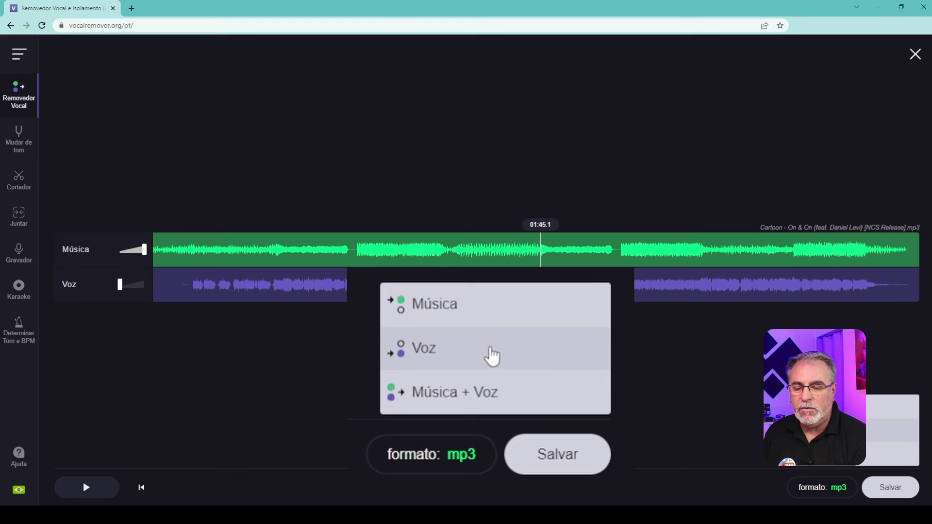
{"action": "left_click", "coordinate": [865, 433]}
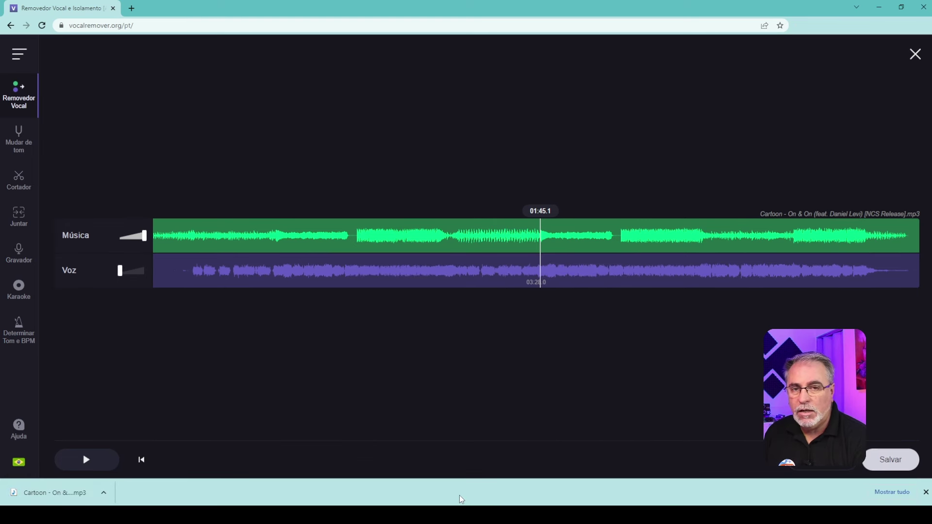
{"action": "left_click", "coordinate": [927, 492]}
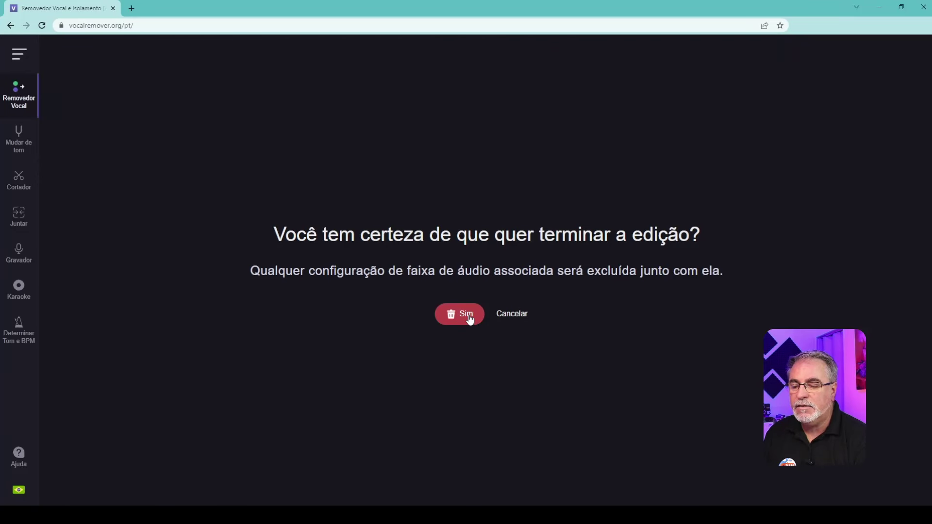
End the vocal removal edit and load the same "Cartoon - On & On" MP3 into the Mudar de tom tool.
{"action": "left_click", "coordinate": [469, 316]}
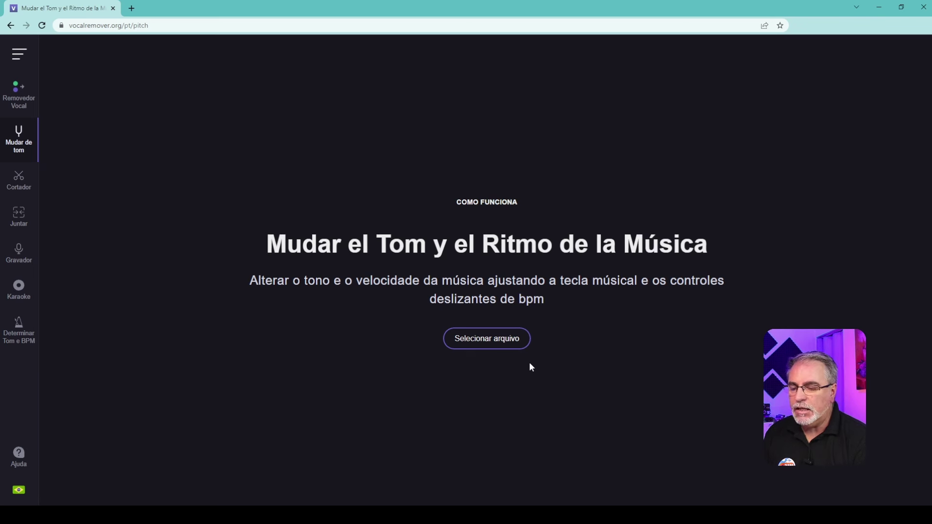
{"action": "left_click", "coordinate": [497, 338]}
{"action": "left_click", "coordinate": [219, 71]}
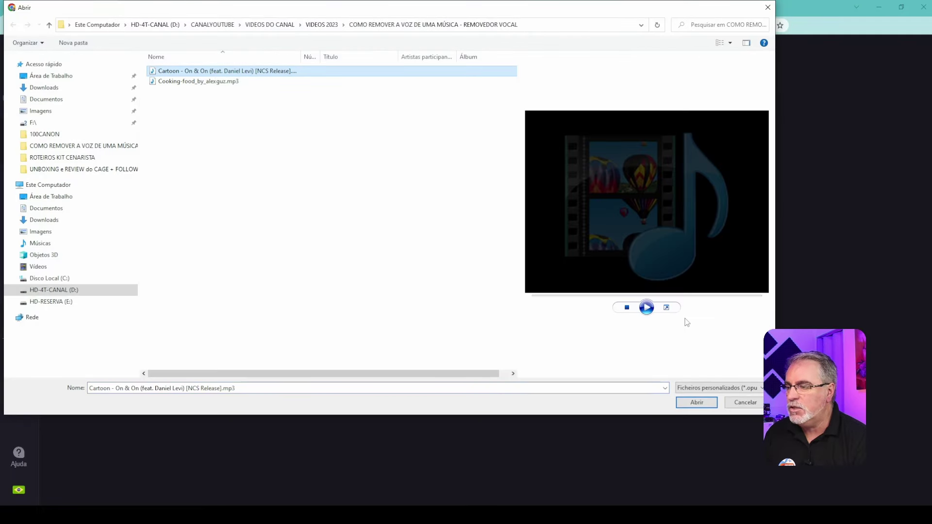
{"action": "left_click", "coordinate": [694, 402]}
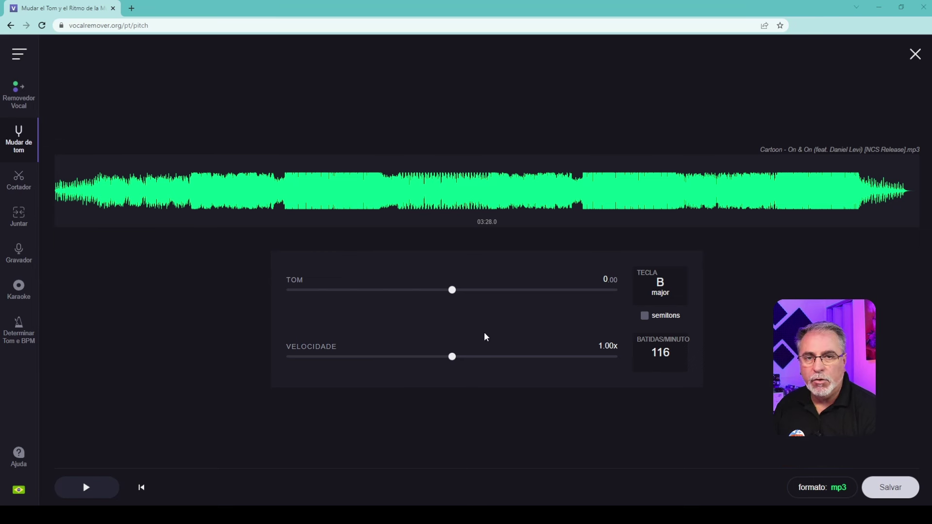
Play the song from about 0:11 and gradually raise its pitch to +3 with semitone steps enabled.
{"action": "left_click", "coordinate": [102, 165]}
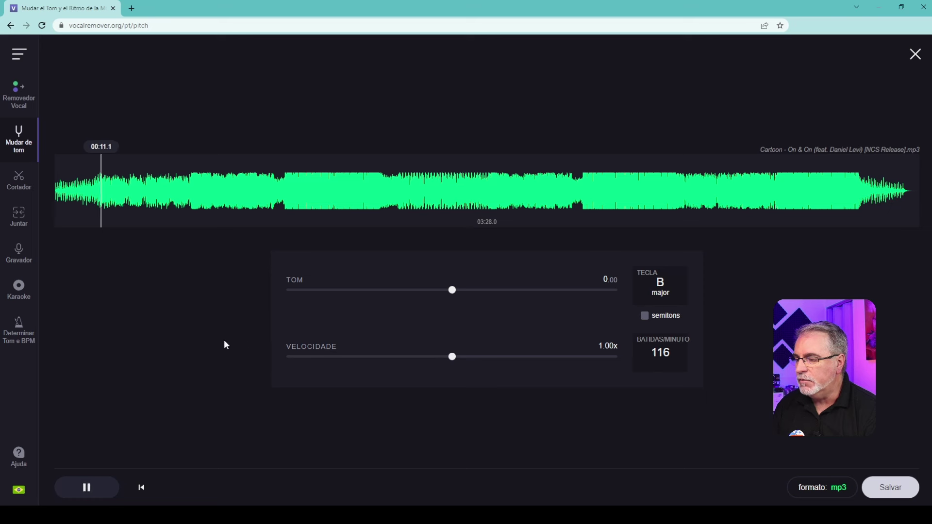
{"action": "left_click", "coordinate": [454, 292]}
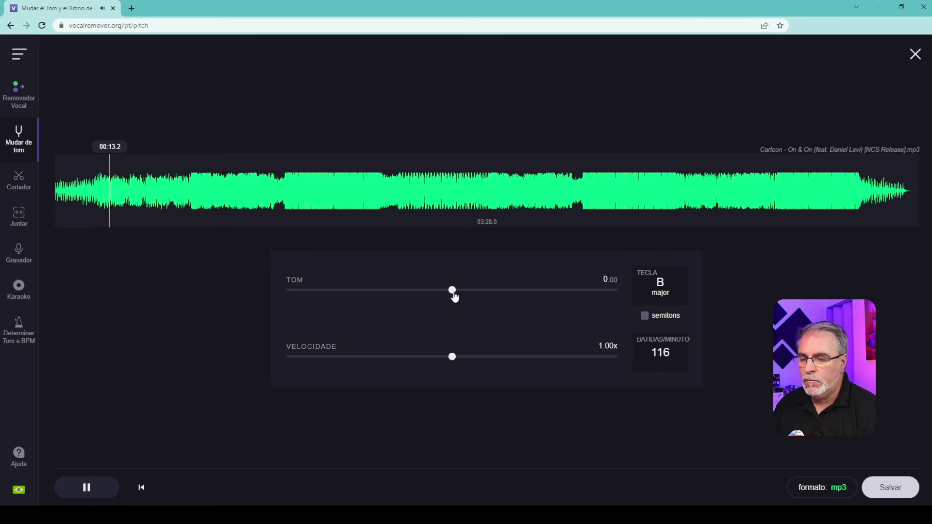
{"action": "left_click_drag", "start_coordinate": [454, 292], "coordinate": [486, 293]}
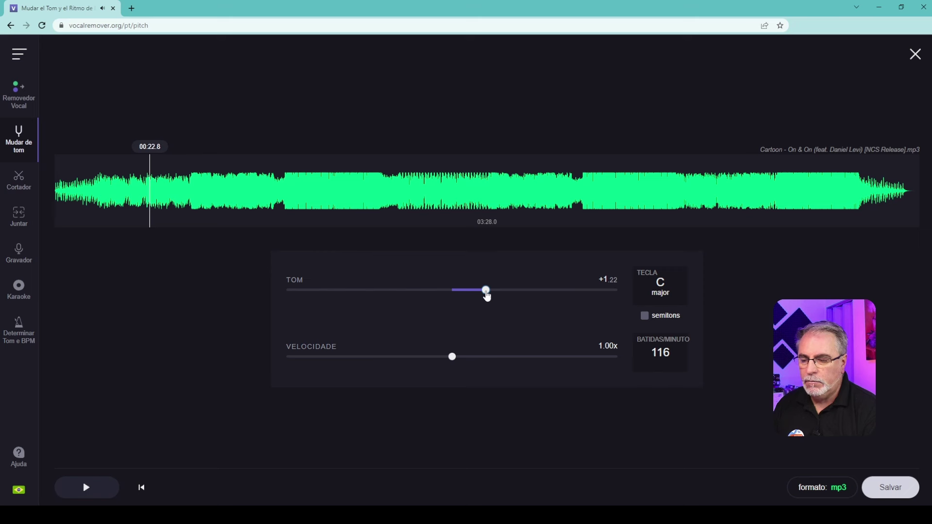
{"action": "left_click_drag", "start_coordinate": [486, 292], "coordinate": [499, 292]}
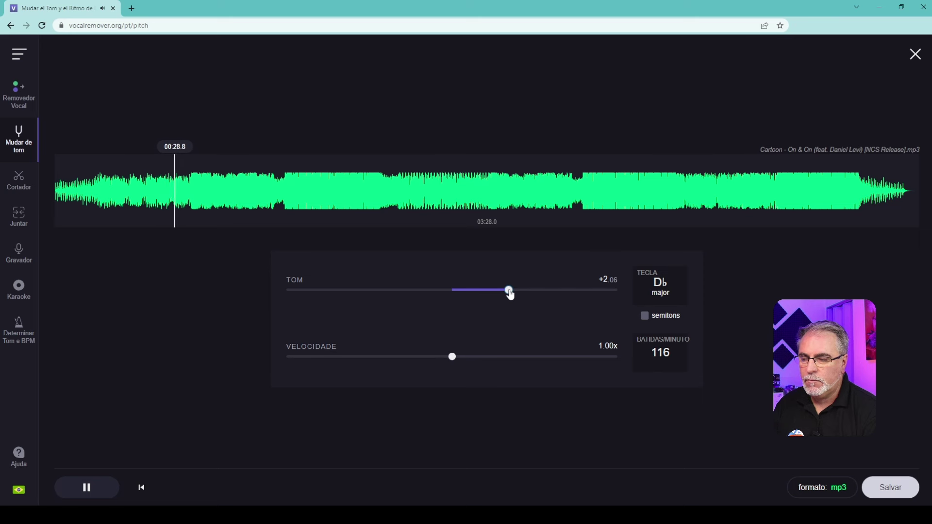
{"action": "left_click_drag", "start_coordinate": [509, 291], "coordinate": [524, 292]}
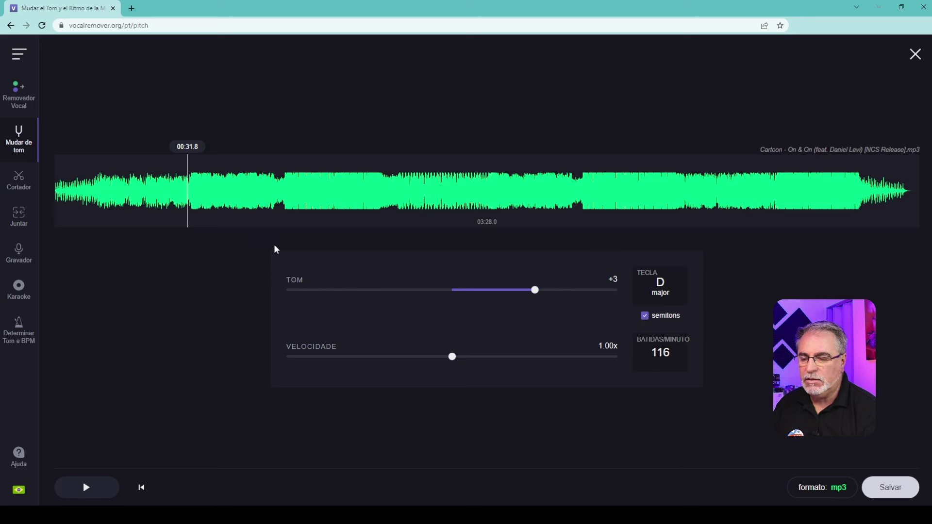
{"action": "key", "text": "space"}
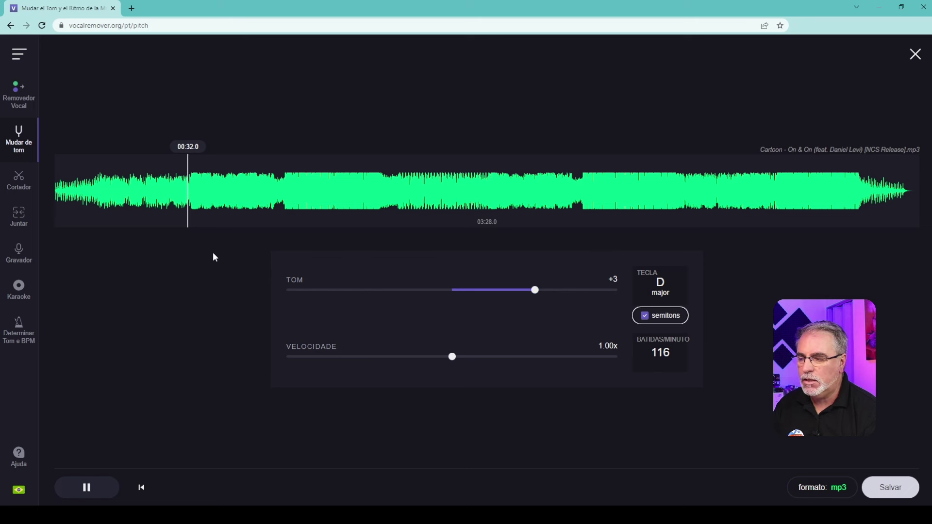
{"action": "left_click", "coordinate": [646, 316]}
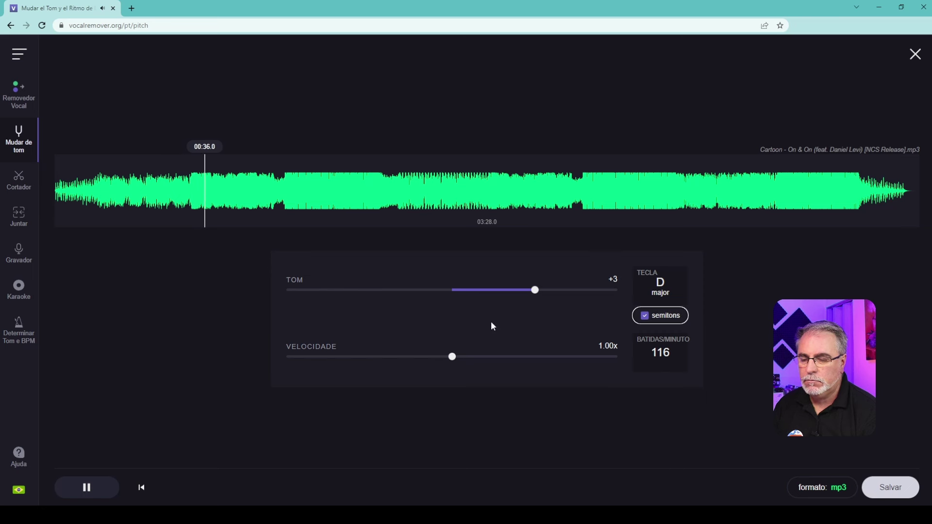
Raise the song's pitch to +4.00 with semitone steps disabled, and enable semitone steps again.
{"action": "left_click", "coordinate": [645, 316]}
{"action": "left_click", "coordinate": [646, 316]}
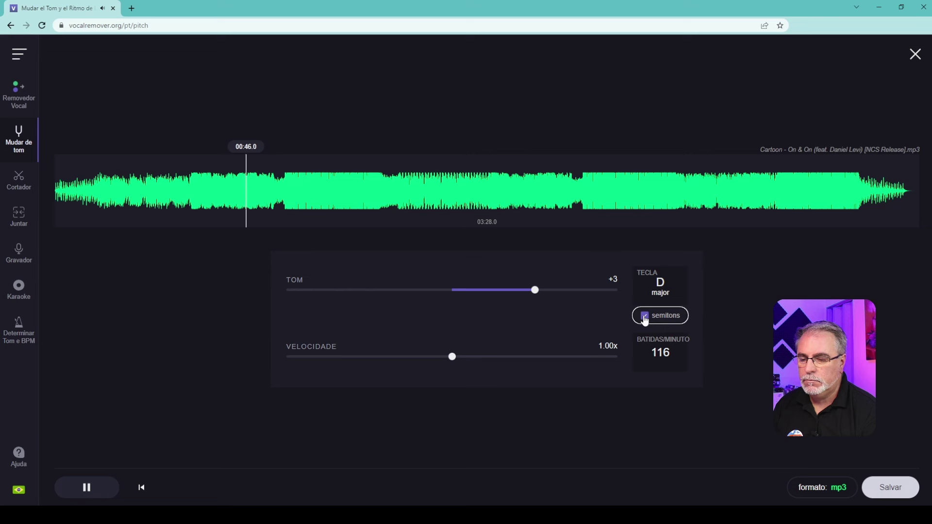
{"action": "left_click", "coordinate": [645, 318]}
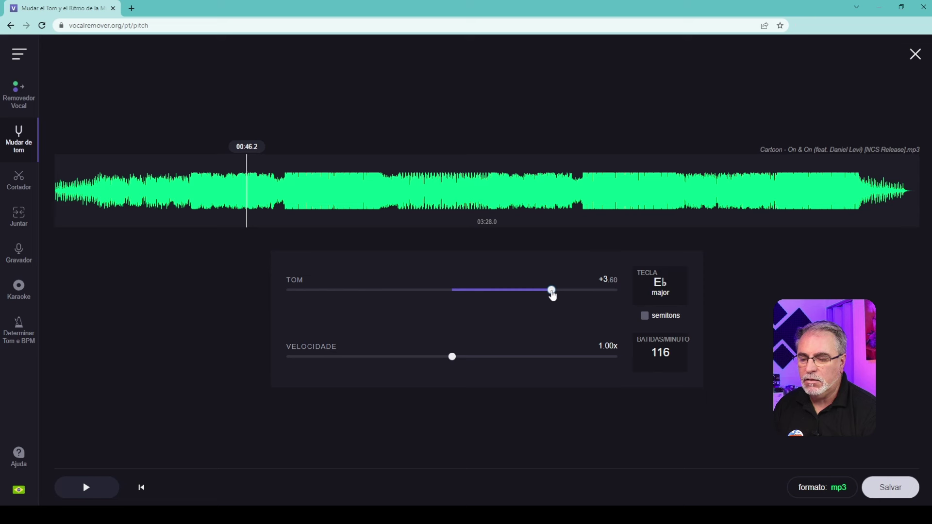
{"action": "left_click", "coordinate": [645, 317]}
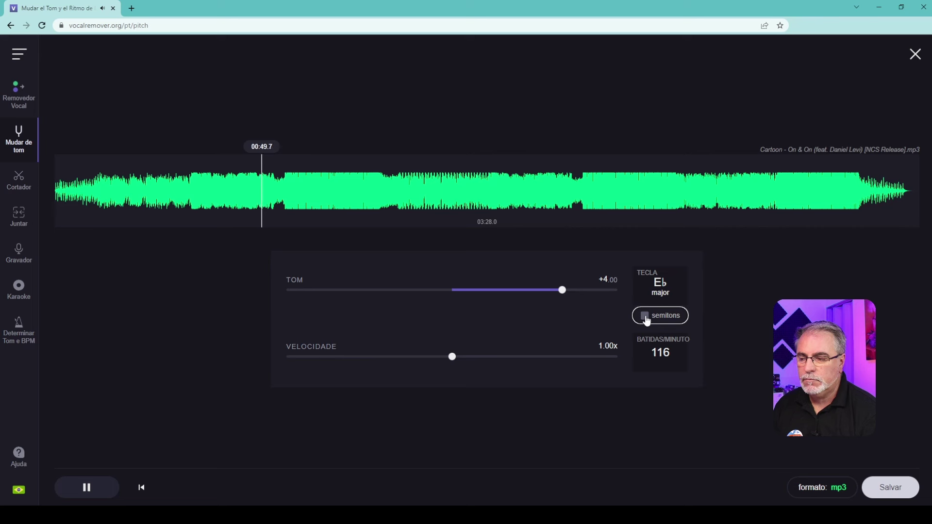
{"action": "left_click", "coordinate": [645, 316]}
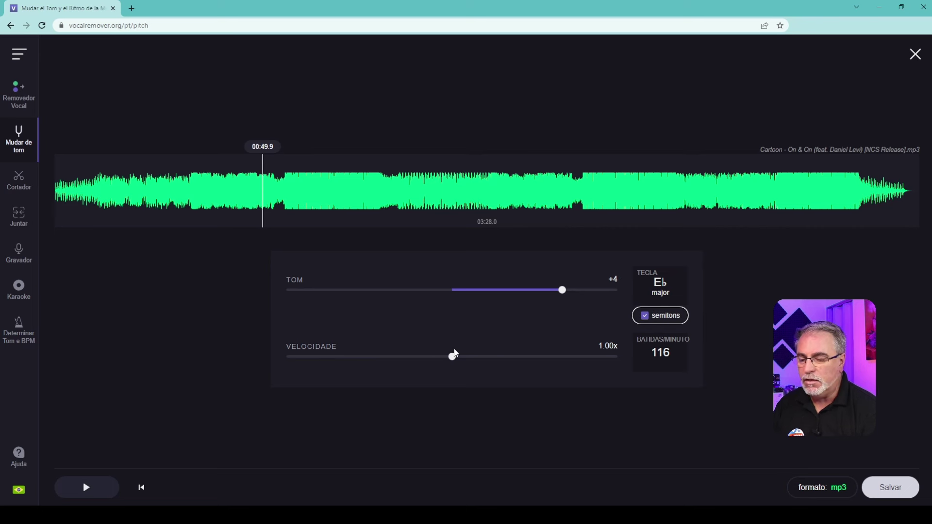
Reset the pitch to 0 and try playback speeds of about 1.21x, 1.27x and 0.78x.
{"action": "left_click", "coordinate": [453, 290]}
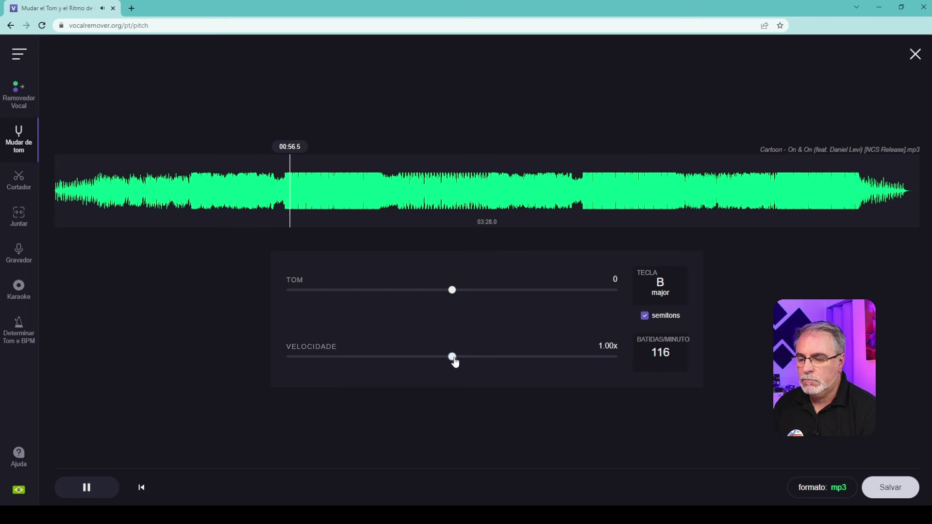
{"action": "left_click_drag", "start_coordinate": [454, 360], "coordinate": [522, 360]}
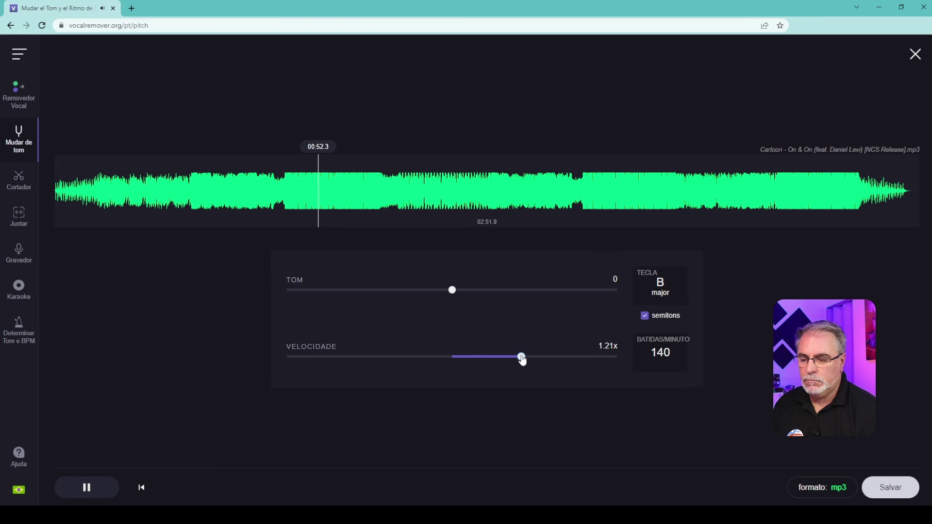
{"action": "left_click_drag", "start_coordinate": [522, 360], "coordinate": [543, 359]}
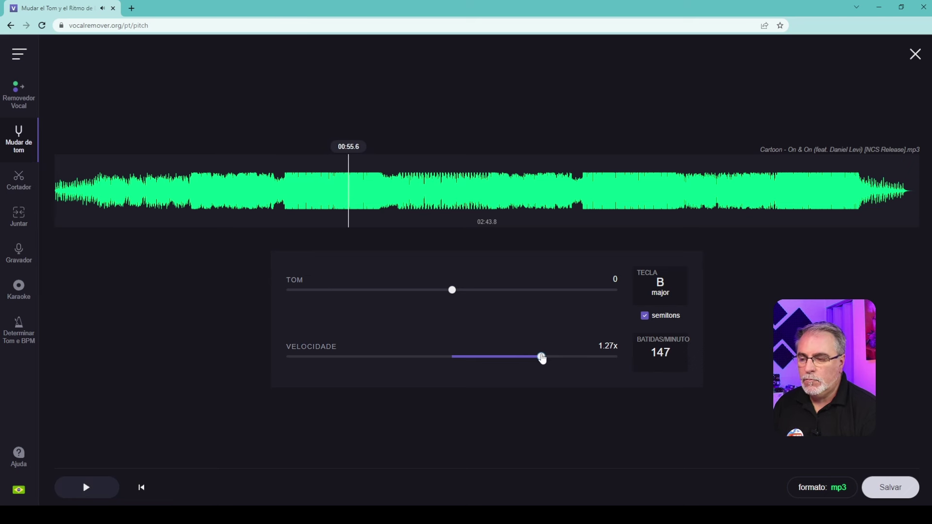
{"action": "left_click_drag", "start_coordinate": [542, 358], "coordinate": [397, 363]}
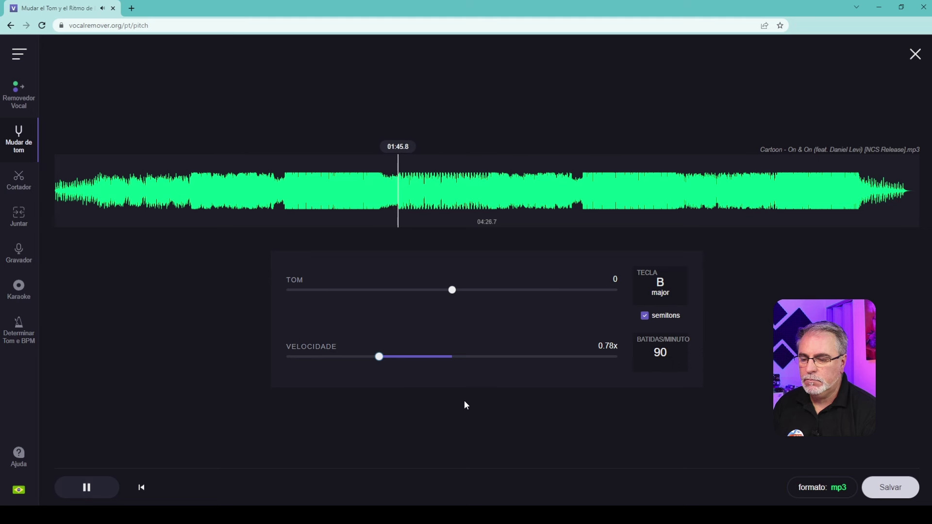
{"action": "left_click", "coordinate": [380, 357]}
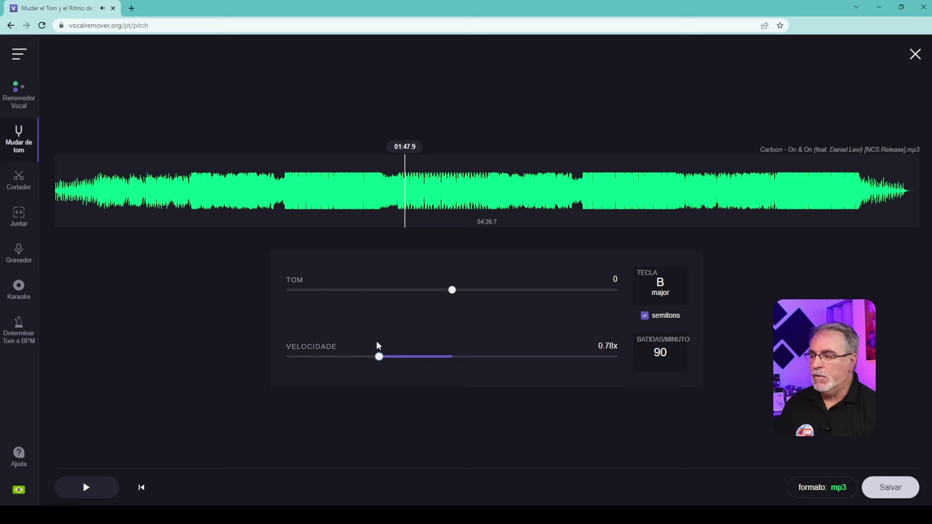
End the pitch edit and load the "Cartoon - On & On" MP3 into the Cortador tool.
{"action": "left_click", "coordinate": [22, 189]}
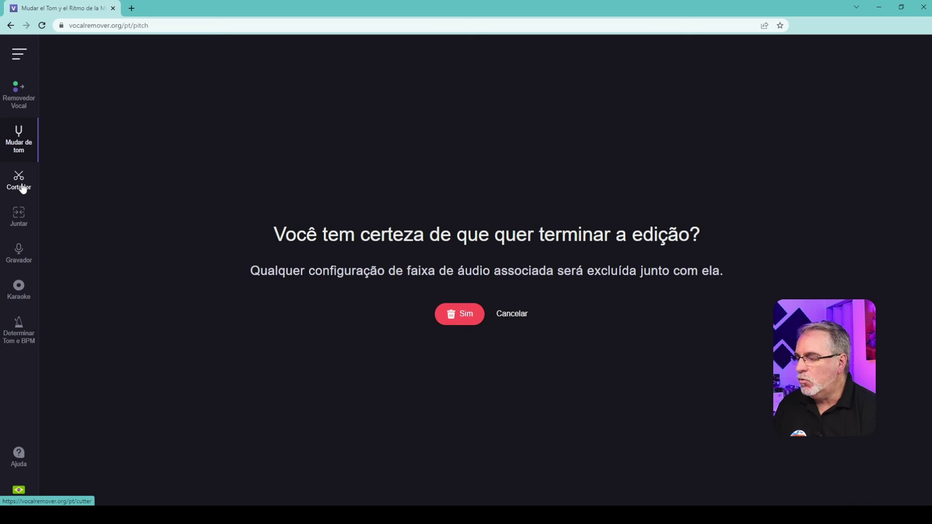
{"action": "left_click", "coordinate": [460, 316]}
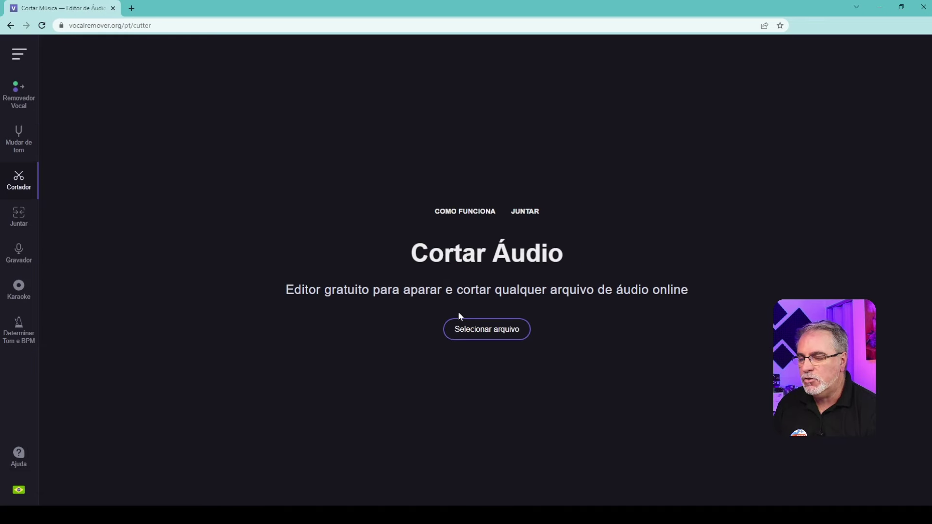
{"action": "left_click", "coordinate": [490, 333]}
{"action": "left_click", "coordinate": [191, 74]}
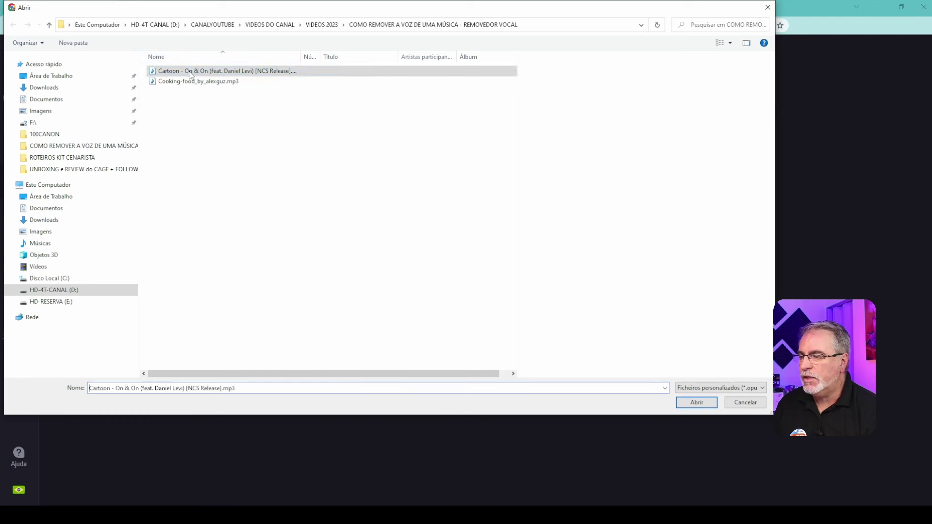
{"action": "left_click", "coordinate": [696, 403]}
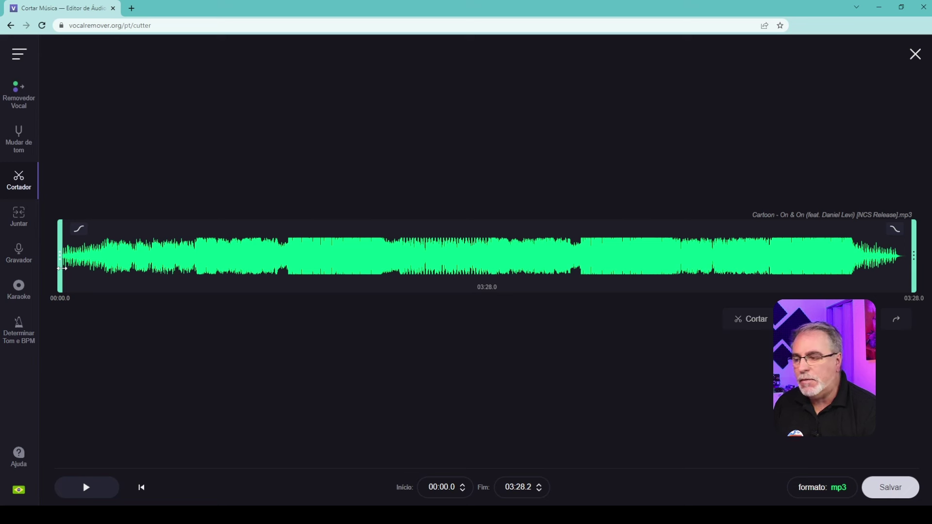
Cut the song to the section from about 00:32.5 to 01:20.5 and play the start of the clip.
{"action": "left_click_drag", "start_coordinate": [61, 268], "coordinate": [198, 276]}
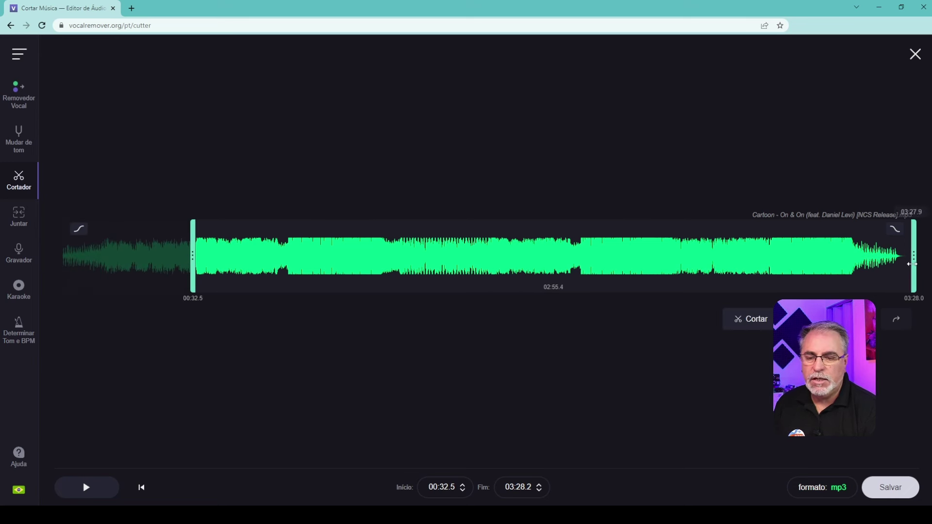
{"action": "left_click_drag", "start_coordinate": [912, 263], "coordinate": [391, 277]}
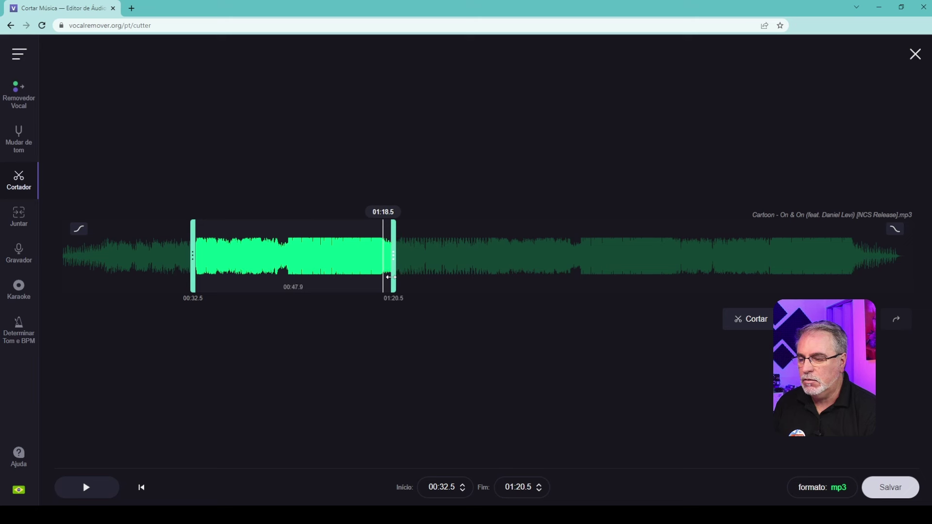
{"action": "left_click", "coordinate": [764, 322]}
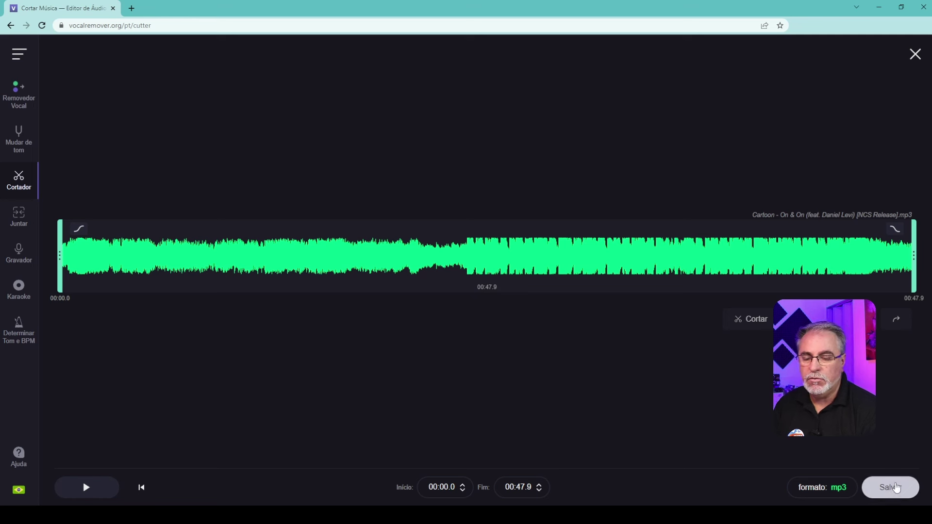
{"action": "key", "text": "space"}
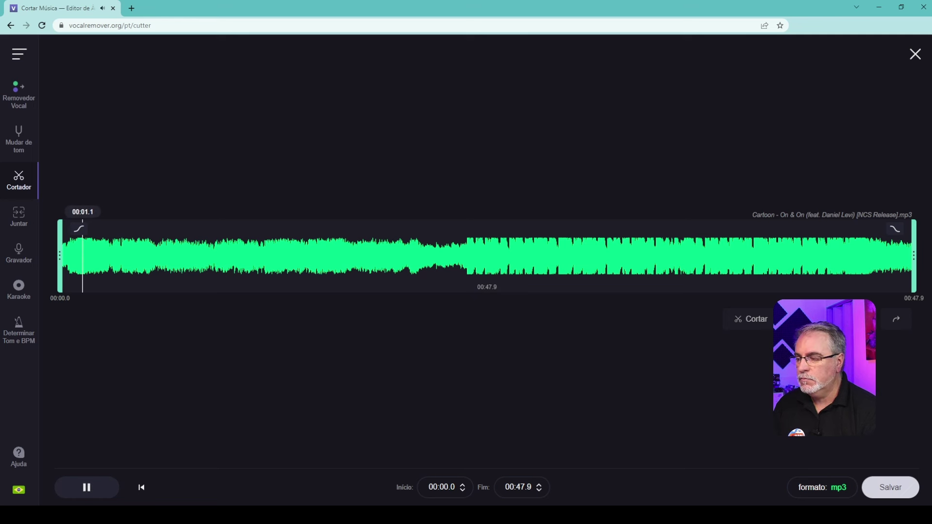
{"action": "key", "text": "space"}
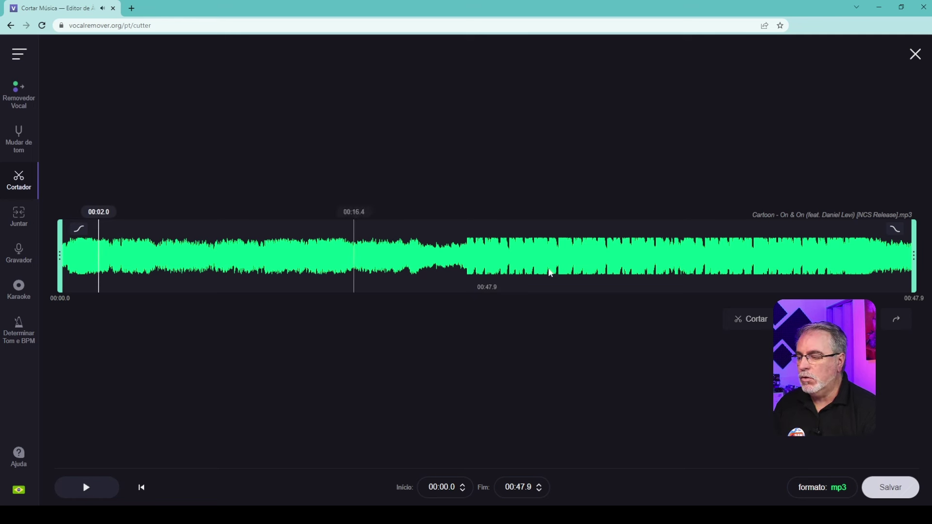
Cut the clip to its first 22.3 seconds or so and save it as an mp3.
{"action": "left_click_drag", "start_coordinate": [914, 276], "coordinate": [458, 271]}
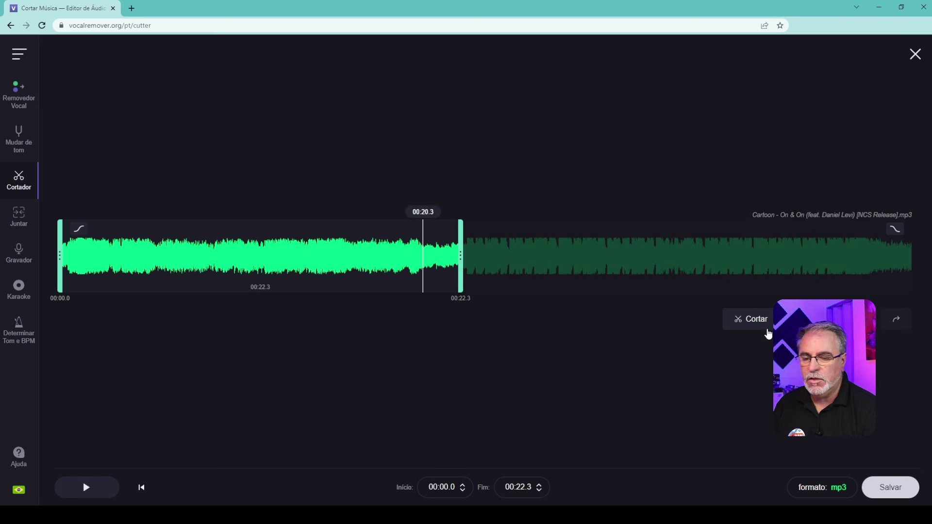
{"action": "left_click", "coordinate": [743, 319]}
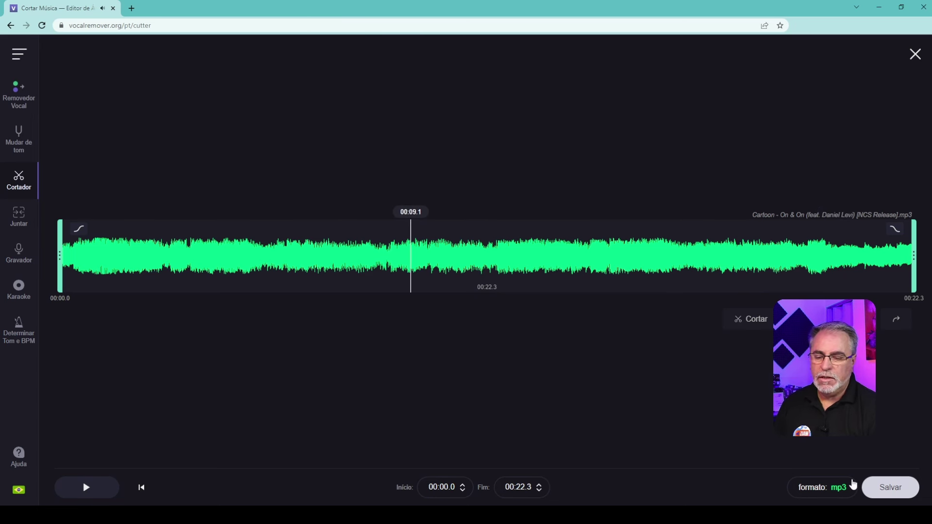
{"action": "left_click", "coordinate": [888, 491]}
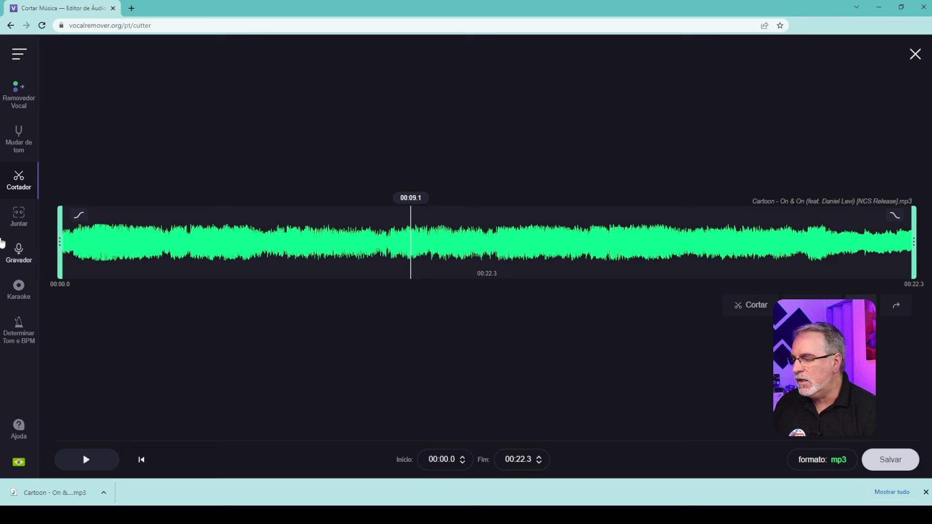
End the cutting edit and load both the "Cartoon - On & On" and "Cooking-food_by_alexguz" MP3s into the Juntar tool.
{"action": "left_click", "coordinate": [17, 212]}
{"action": "left_click", "coordinate": [462, 301]}
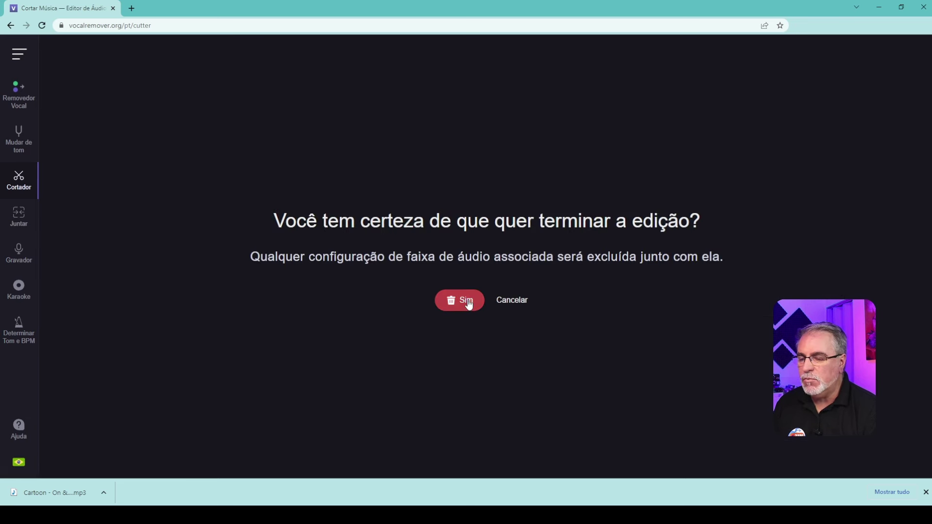
{"action": "left_click", "coordinate": [489, 326]}
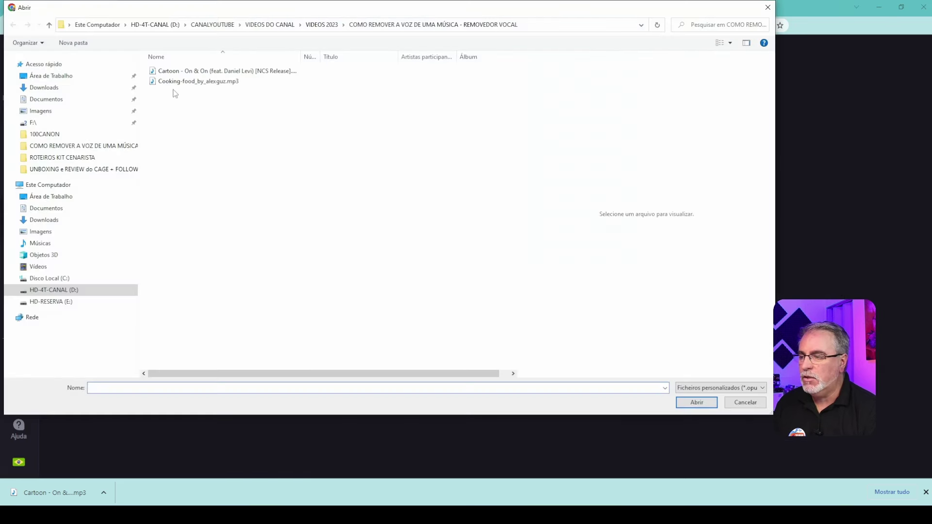
{"action": "left_click", "coordinate": [194, 72]}
{"action": "left_click", "coordinate": [194, 81], "text": "shift"}
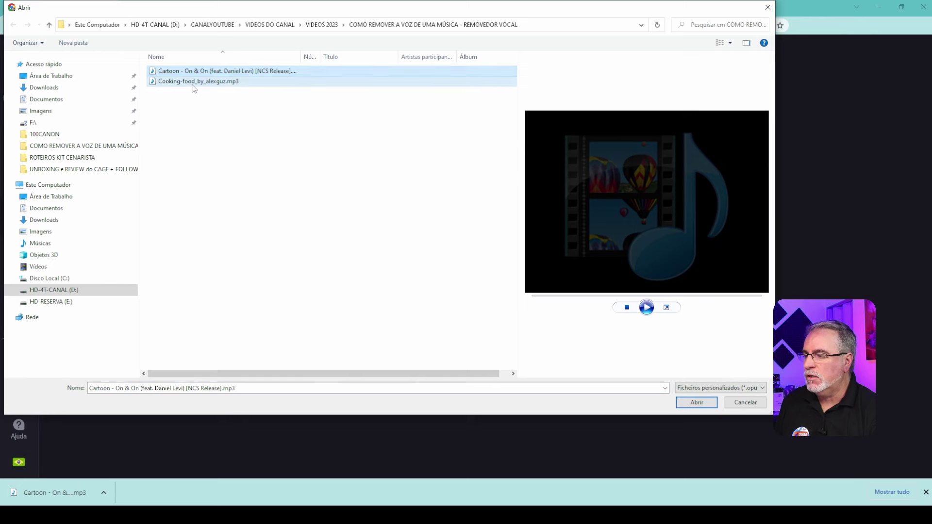
{"action": "left_click", "coordinate": [696, 403]}
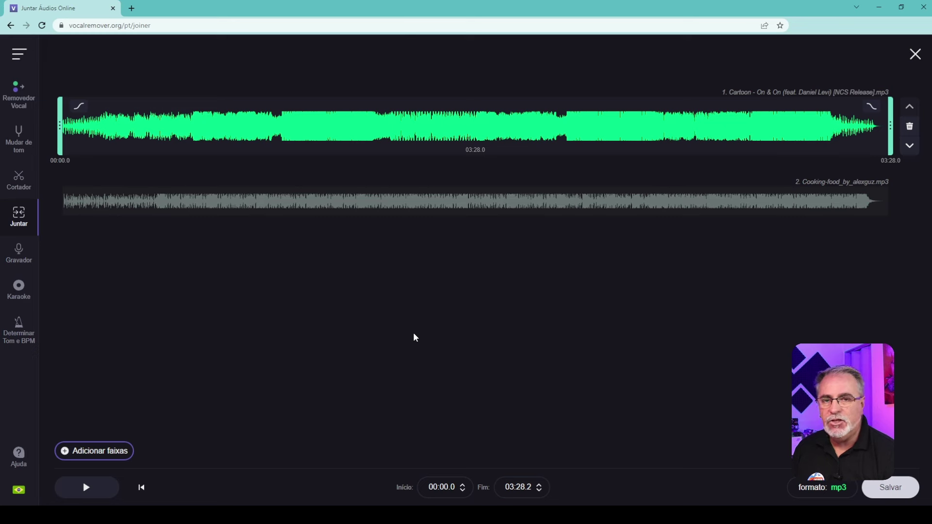
Add the "Cooking-food_by_alexguz" and "Cartoon - On & On" MP3s once more as extra tracks to join.
{"action": "left_click", "coordinate": [67, 451]}
{"action": "left_click", "coordinate": [198, 81]}
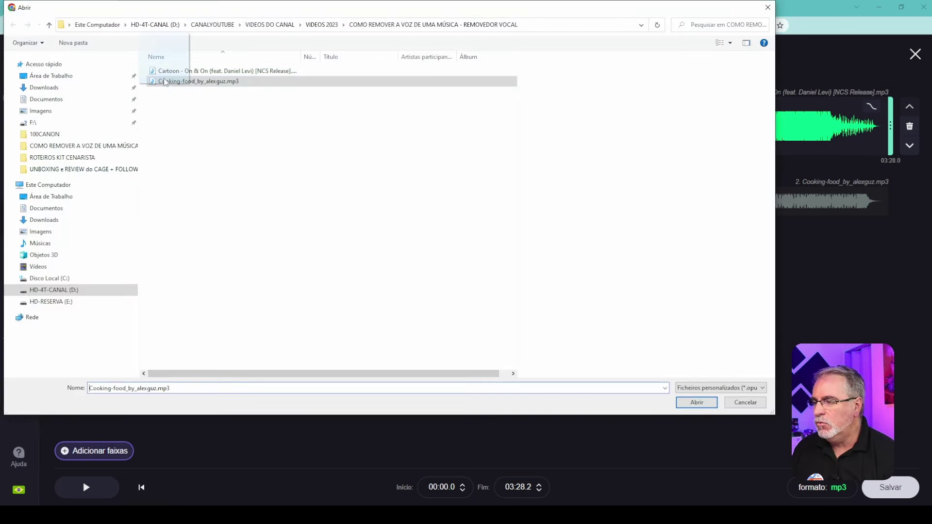
{"action": "left_click", "coordinate": [688, 404]}
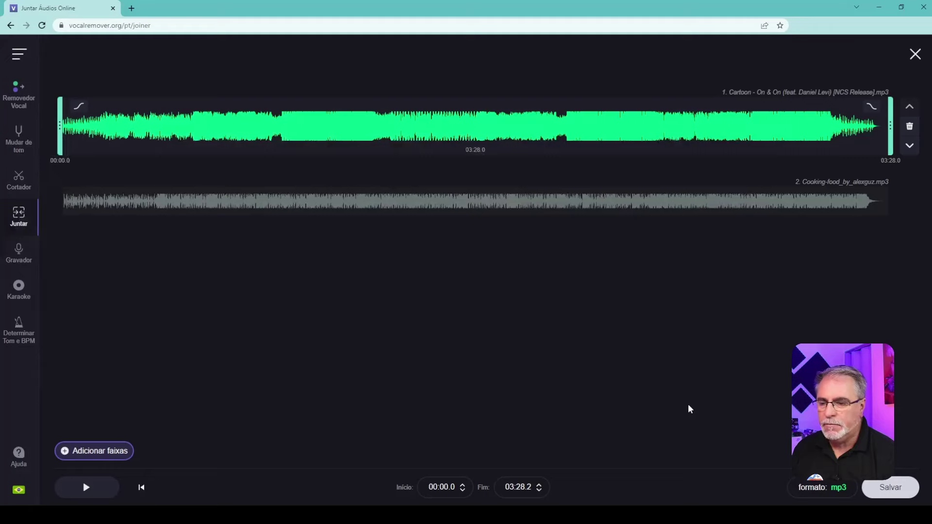
{"action": "left_click", "coordinate": [88, 453]}
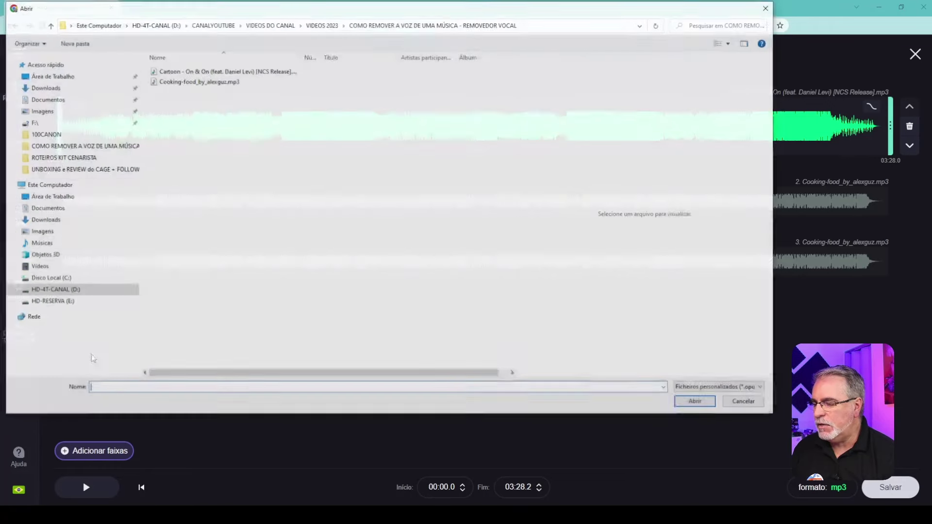
{"action": "left_click", "coordinate": [204, 71]}
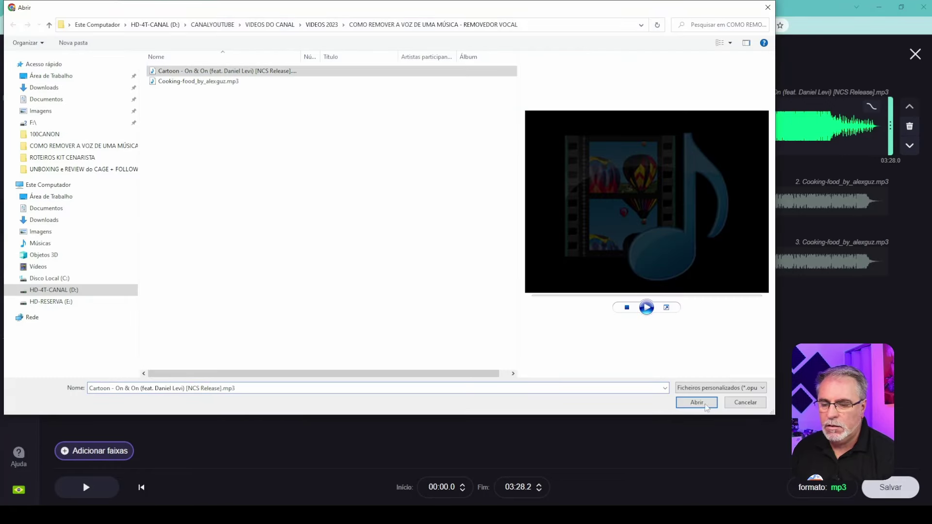
{"action": "left_click", "coordinate": [703, 403]}
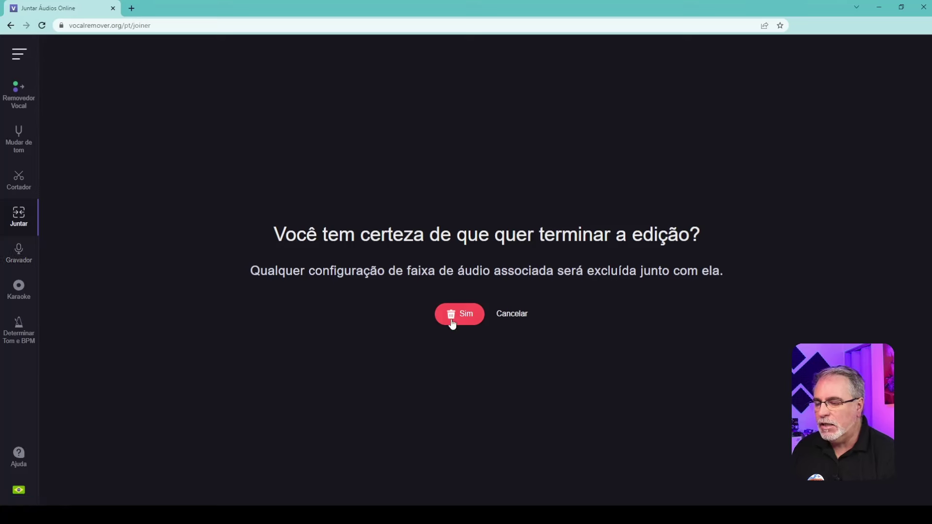
End the joining edit and record a voice clip of about 9.5 seconds in the Gravador tool.
{"action": "left_click", "coordinate": [458, 316]}
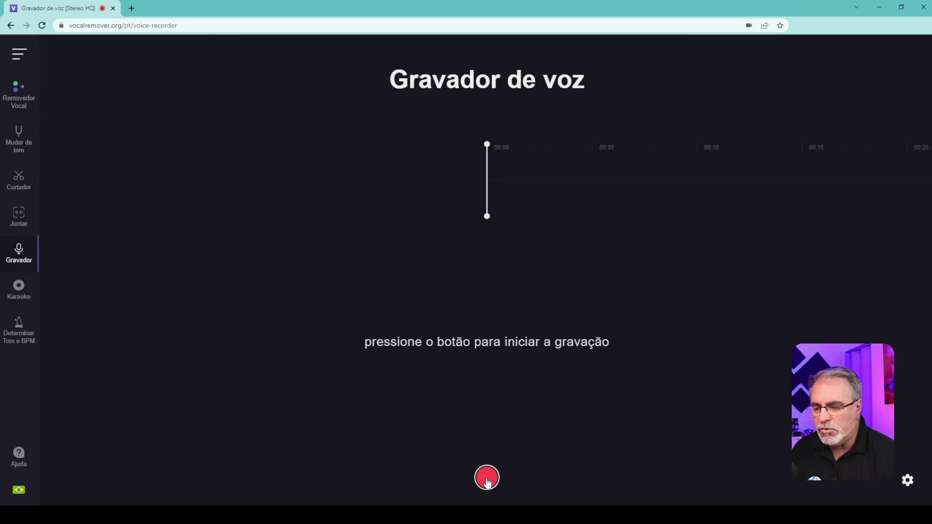
{"action": "left_click", "coordinate": [487, 479]}
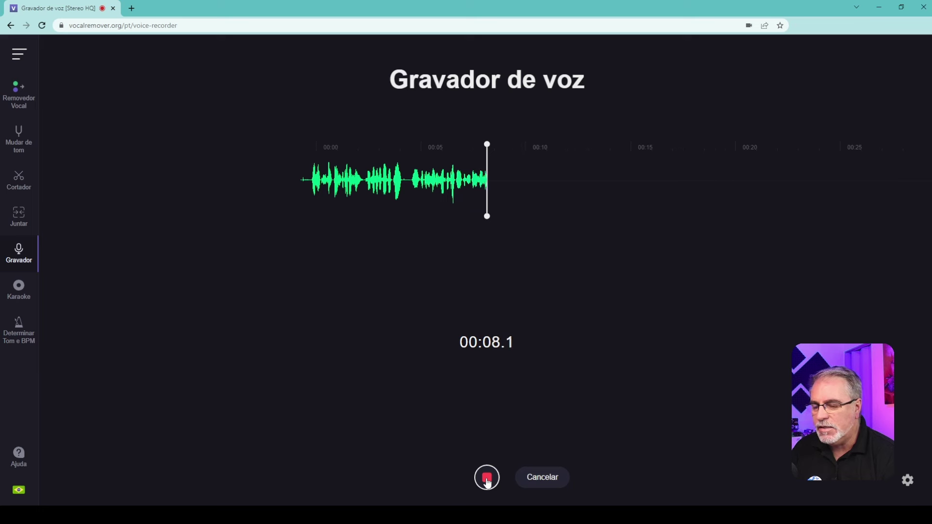
{"action": "left_click", "coordinate": [487, 479]}
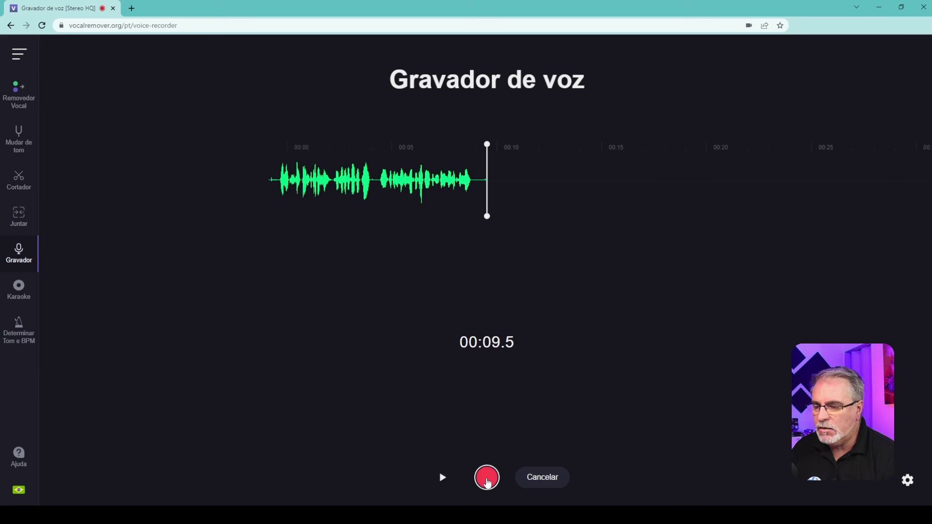
Play back the voice recording and set its Reverberador preset to Large Roome.
{"action": "left_click", "coordinate": [441, 479]}
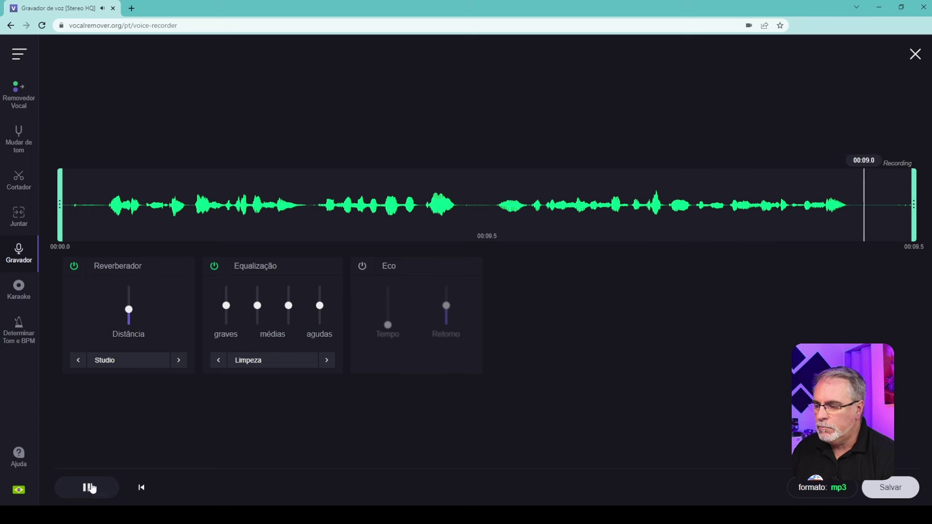
{"action": "left_click", "coordinate": [124, 364]}
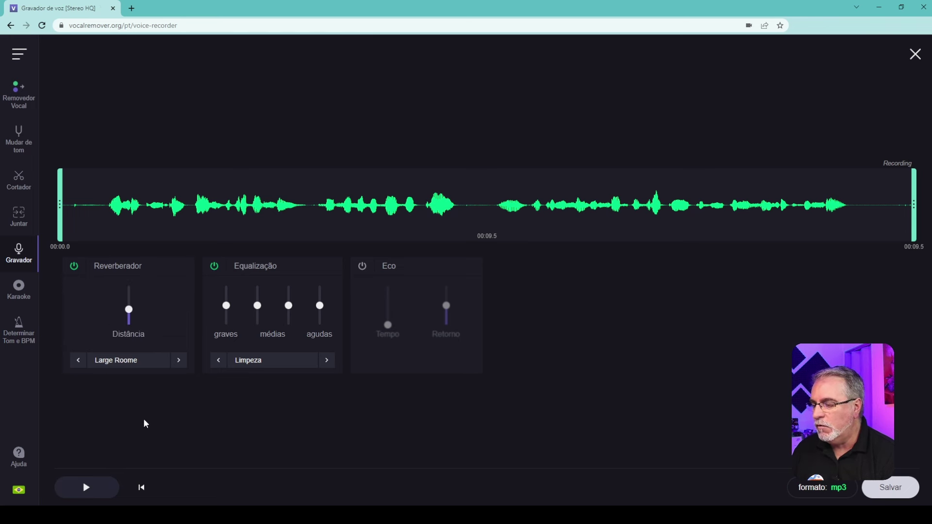
Audition the voice recording, switch its Reverberador preset to Hall, and audition it again from near the start.
{"action": "left_click", "coordinate": [92, 493]}
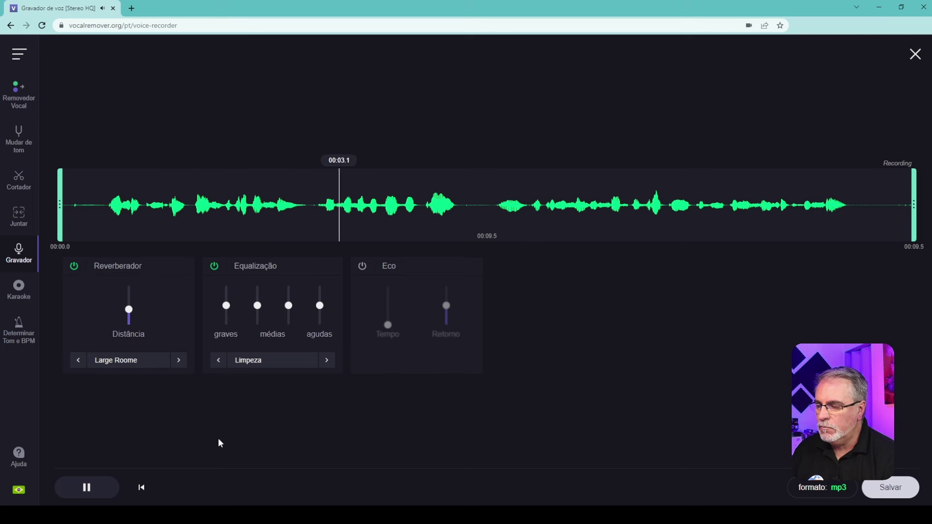
{"action": "key", "text": "space"}
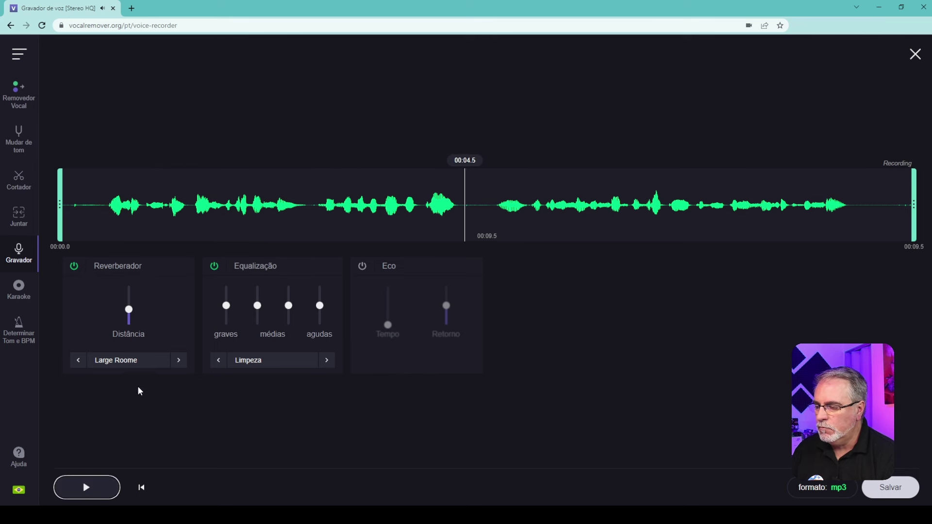
{"action": "left_click", "coordinate": [129, 362]}
{"action": "left_click", "coordinate": [96, 339]}
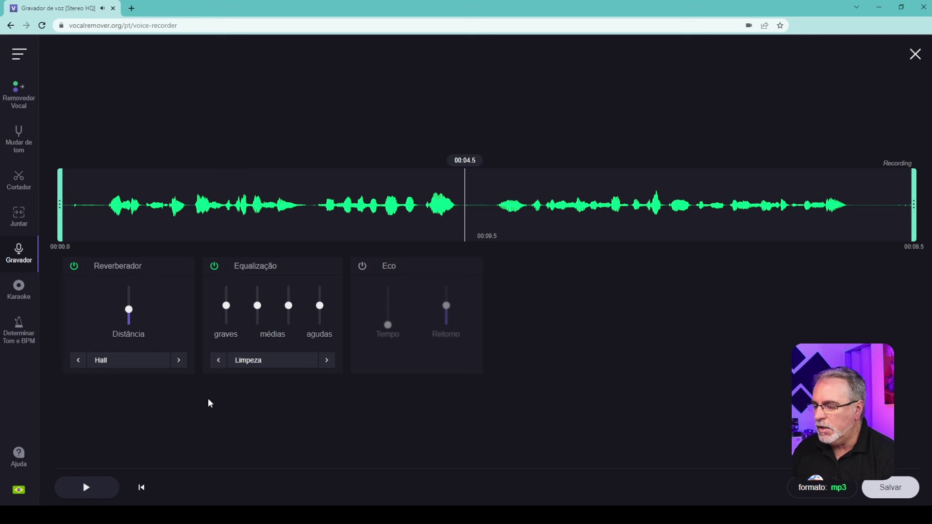
{"action": "left_click", "coordinate": [86, 212]}
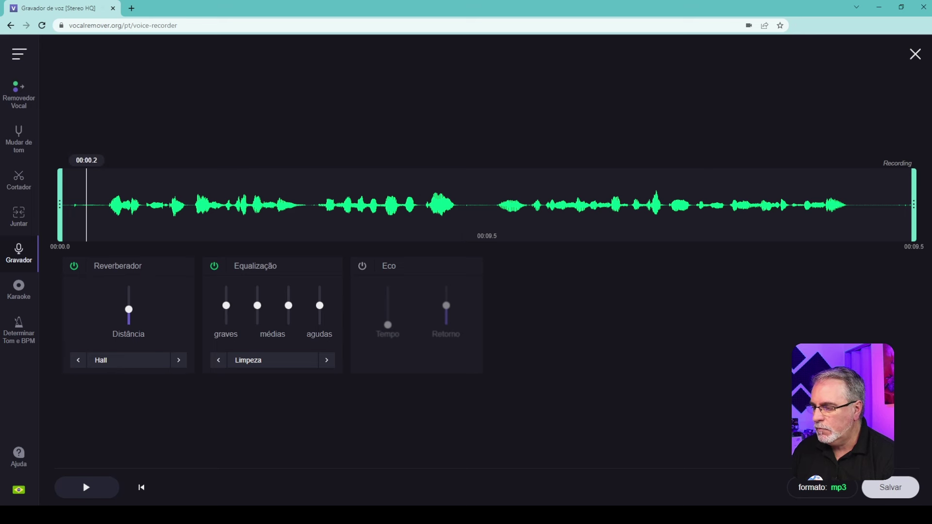
{"action": "left_click", "coordinate": [79, 490]}
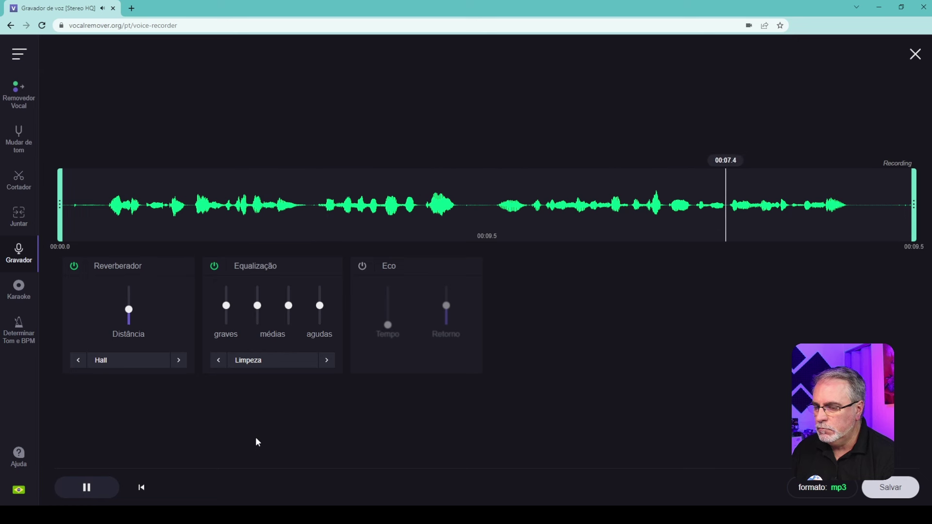
{"action": "key", "text": "space"}
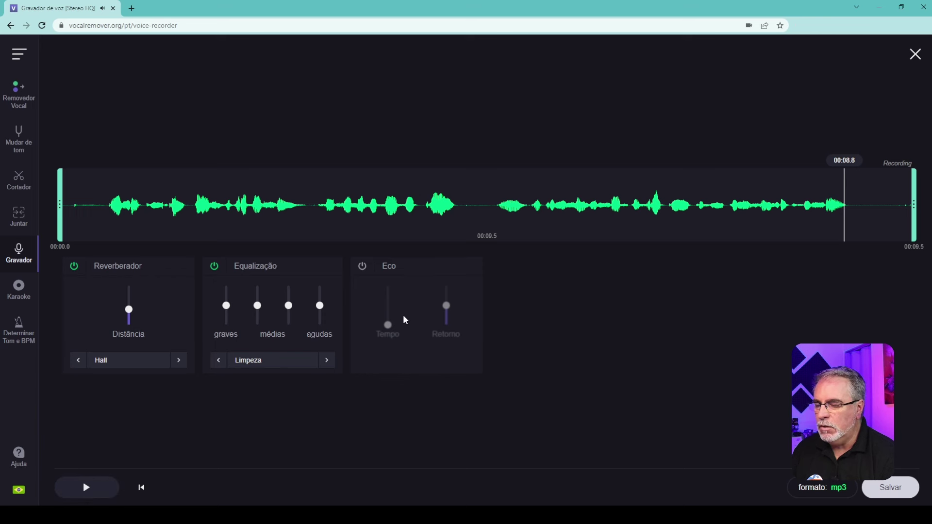
Set the recording's Equalização preset to Expressivo and audition the clip from near its start.
{"action": "left_click", "coordinate": [276, 367]}
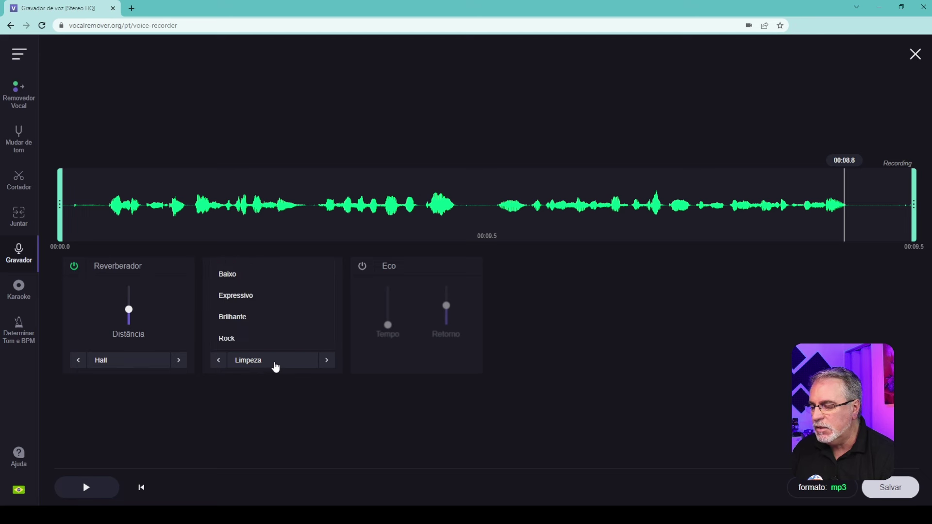
{"action": "left_click", "coordinate": [240, 297]}
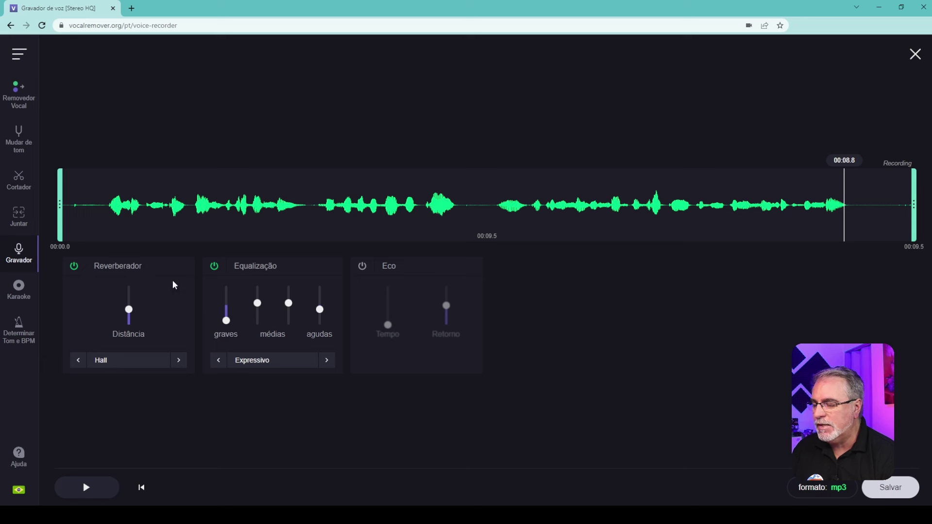
{"action": "left_click", "coordinate": [99, 219]}
{"action": "key", "text": "space"}
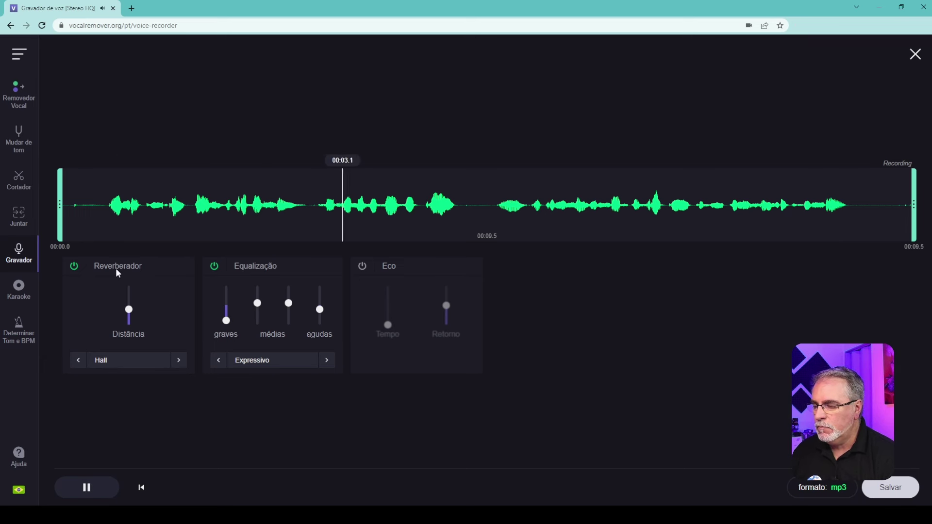
{"action": "left_click", "coordinate": [104, 214]}
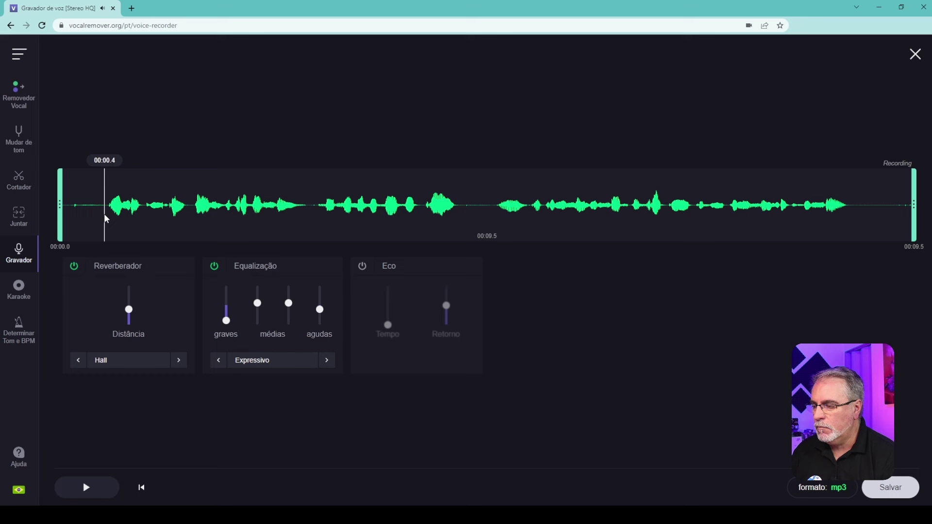
Switch the Equalização preset to Brilhante and audition the voice clip again from the start.
{"action": "left_click", "coordinate": [255, 362]}
{"action": "left_click", "coordinate": [234, 316]}
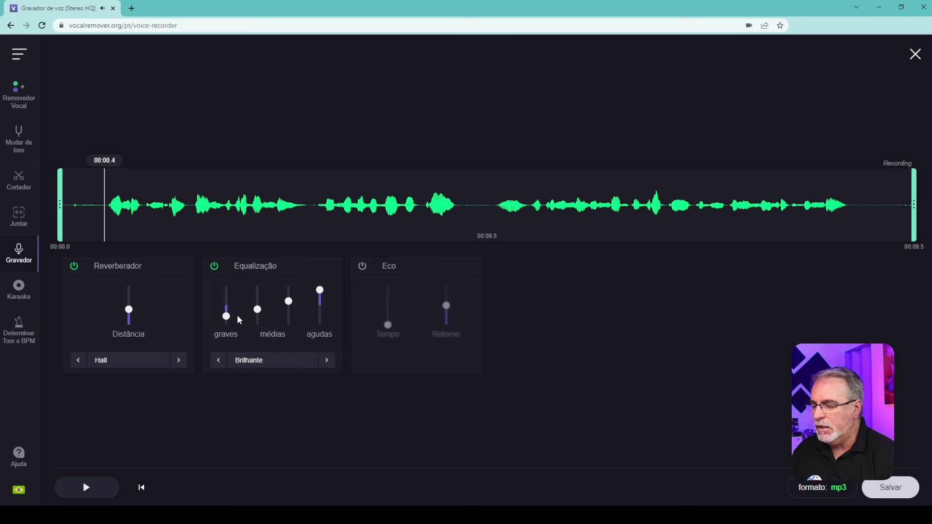
{"action": "left_click", "coordinate": [71, 223]}
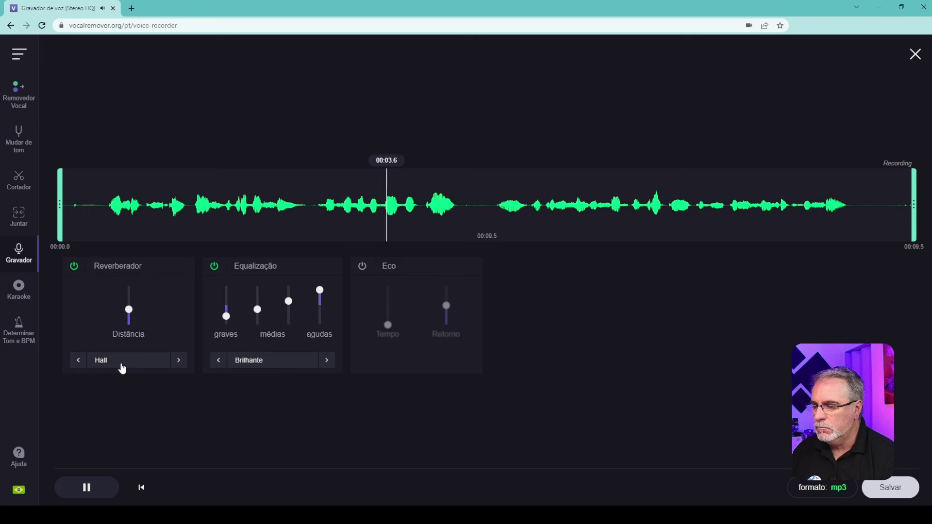
{"action": "key", "text": "space"}
Change the Equalização preset to Rock and play the recording from near its start.
{"action": "left_click", "coordinate": [253, 365]}
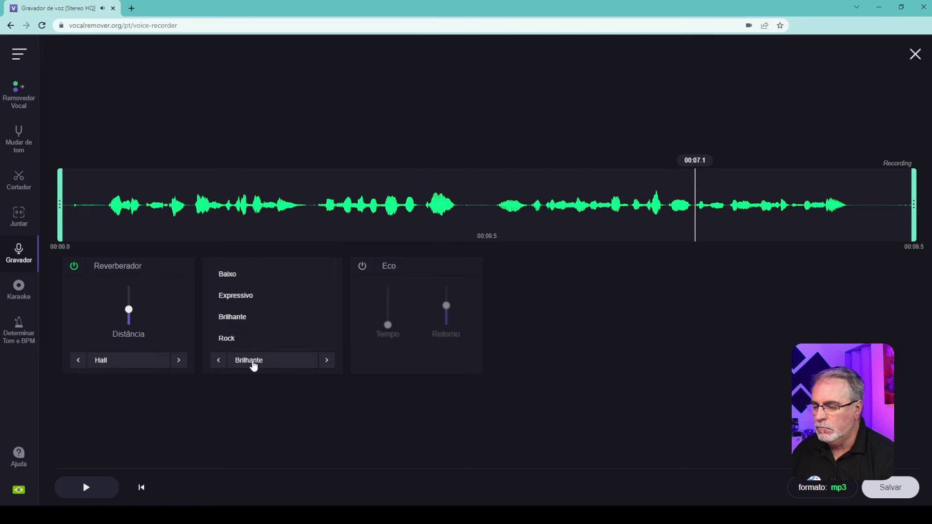
{"action": "left_click", "coordinate": [229, 340]}
{"action": "left_click", "coordinate": [101, 218]}
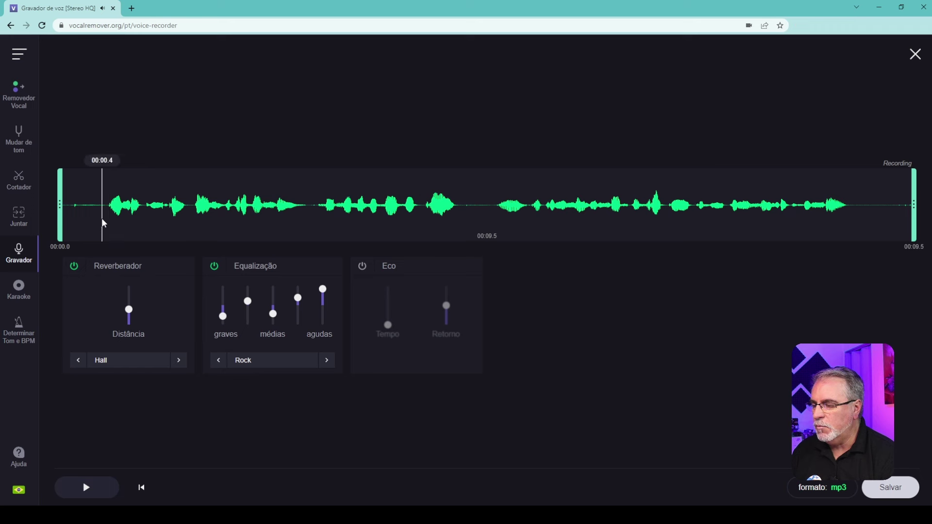
{"action": "key", "text": "space"}
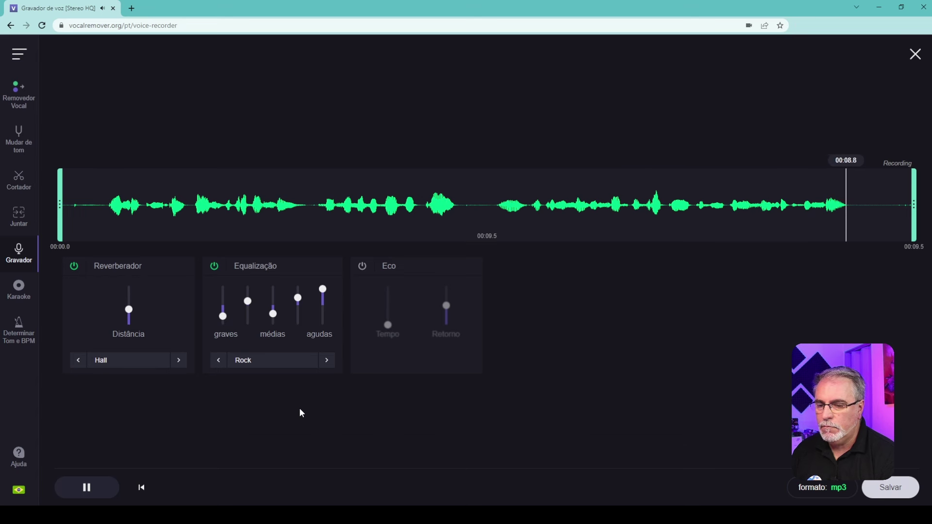
Save the processed voice recording as an MP3 and dismiss the download notice.
{"action": "left_click", "coordinate": [888, 490]}
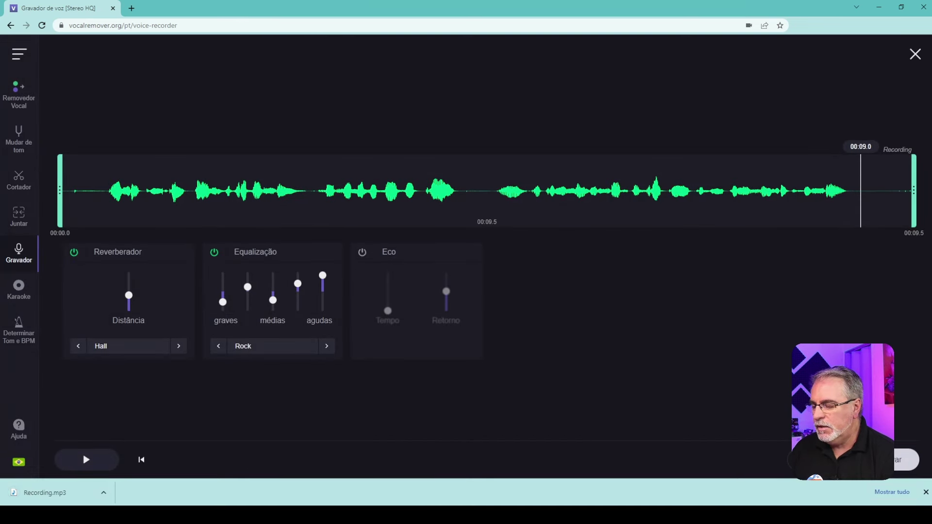
{"action": "left_click", "coordinate": [925, 492]}
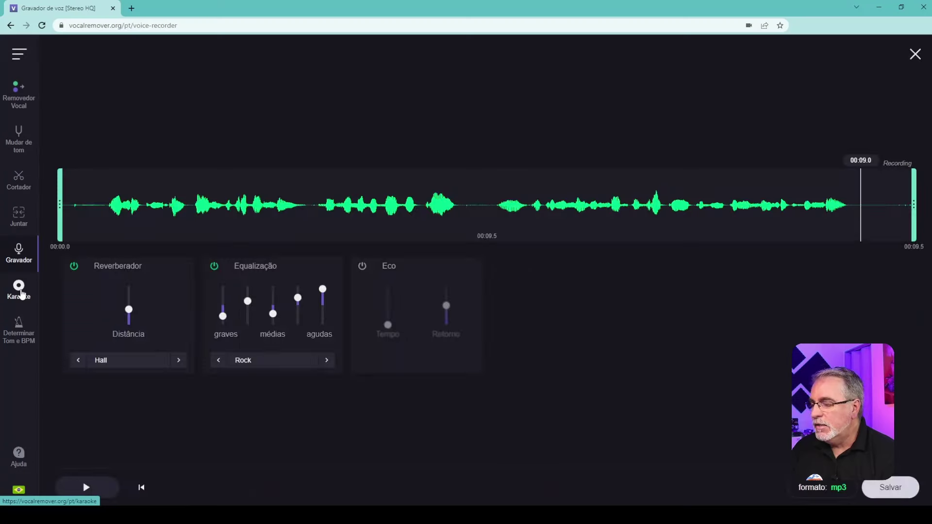
End the voice recording edit and load the "Cartoon - On & On" MP3 into the Karaoke tool.
{"action": "left_click", "coordinate": [20, 290]}
{"action": "left_click", "coordinate": [465, 314]}
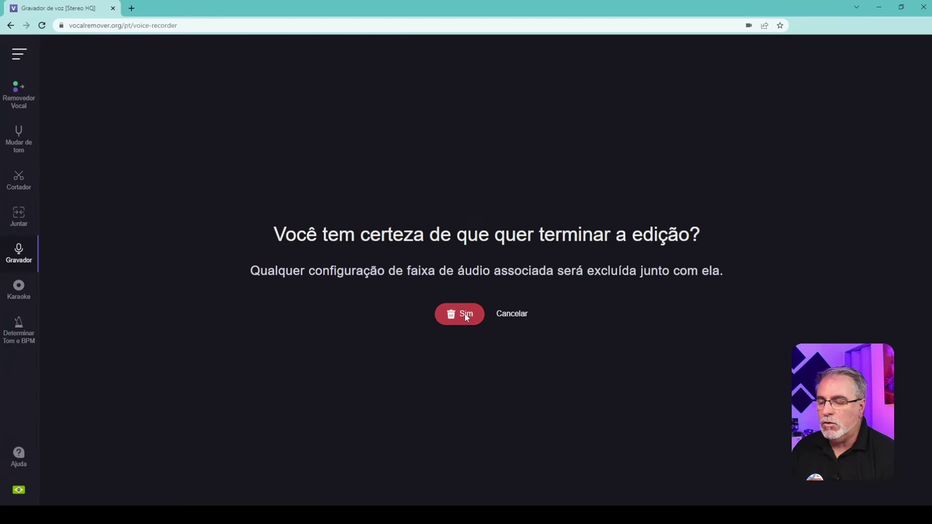
{"action": "left_click", "coordinate": [492, 340]}
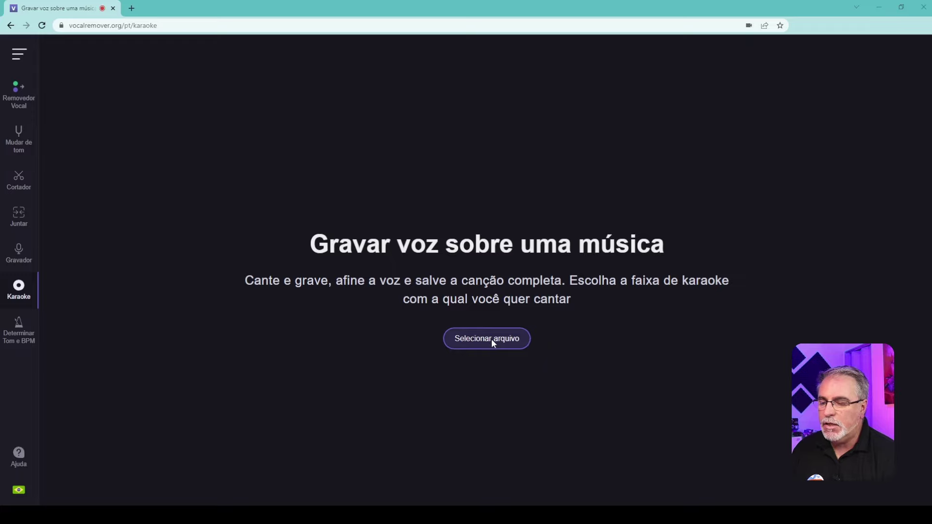
{"action": "left_click", "coordinate": [185, 71]}
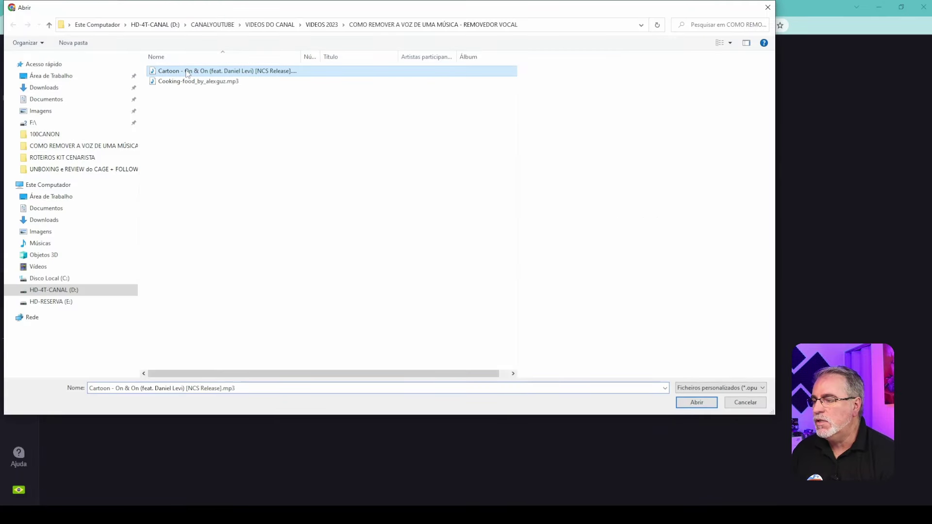
{"action": "left_click", "coordinate": [696, 402]}
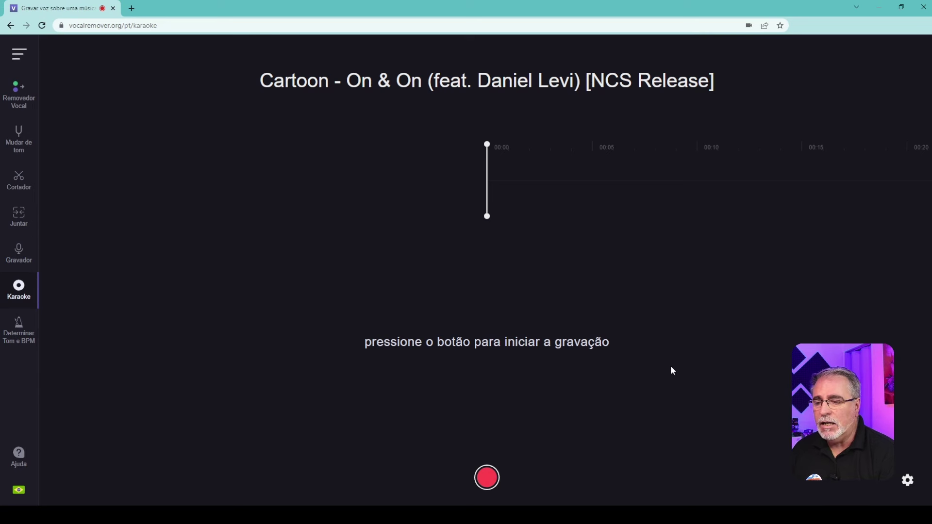
Record about 20 seconds of voice over the karaoke song and play back part of the mix.
{"action": "left_click", "coordinate": [488, 479]}
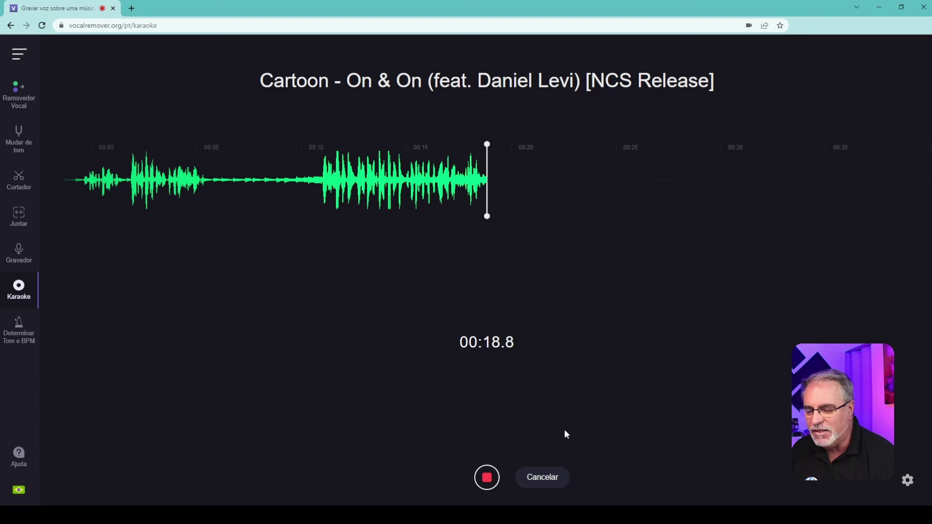
{"action": "left_click", "coordinate": [486, 478]}
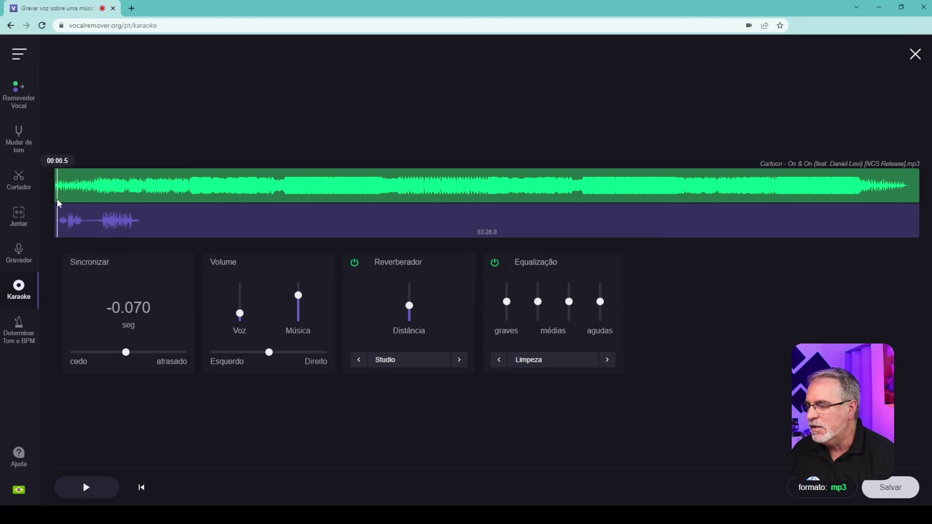
{"action": "left_click", "coordinate": [84, 489]}
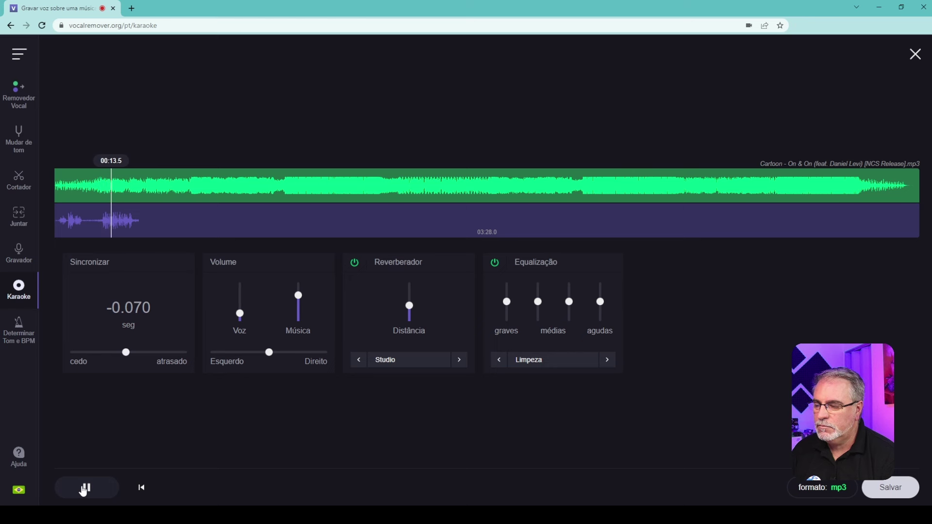
{"action": "left_click", "coordinate": [84, 488]}
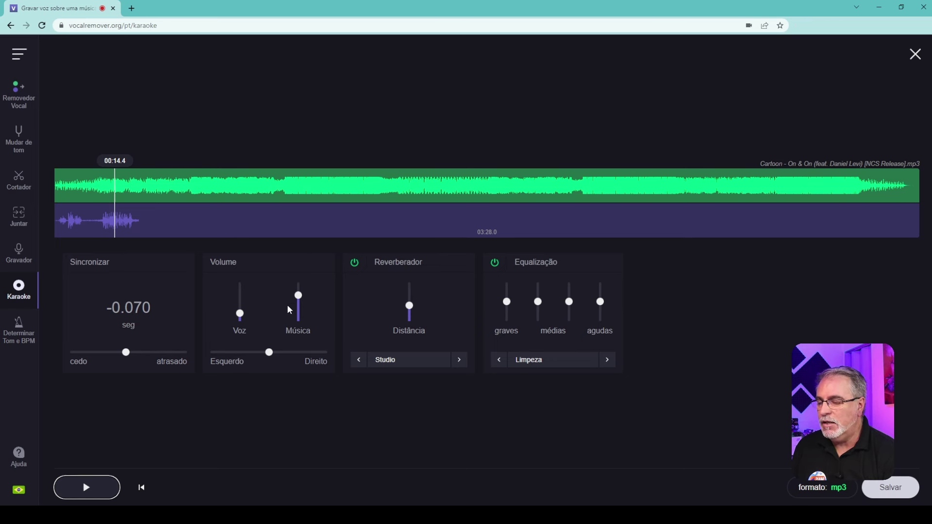
Raise the Voz volume, lower the Música volume to 0.43, and audition the mix from about 12 seconds.
{"action": "left_click_drag", "start_coordinate": [240, 318], "coordinate": [240, 302]}
{"action": "left_click_drag", "start_coordinate": [300, 298], "coordinate": [299, 311]}
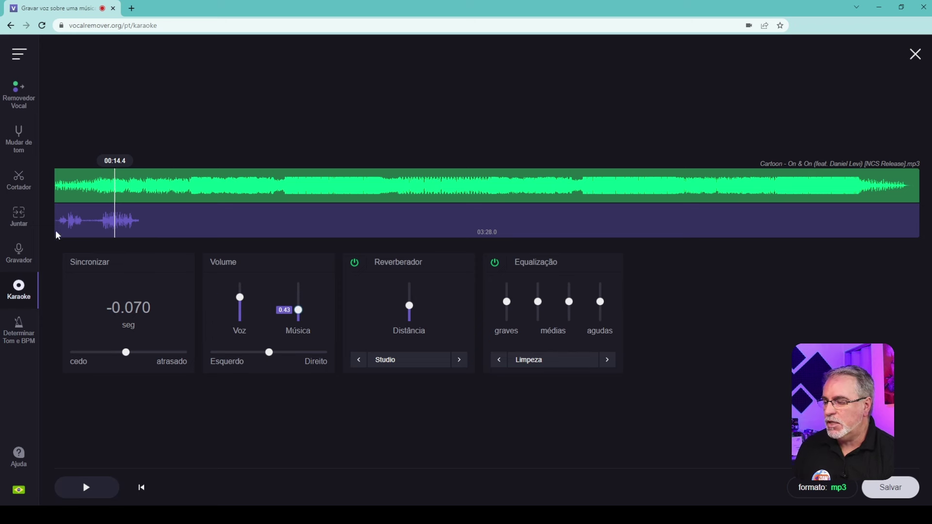
{"action": "left_click", "coordinate": [104, 195]}
{"action": "key", "text": "space"}
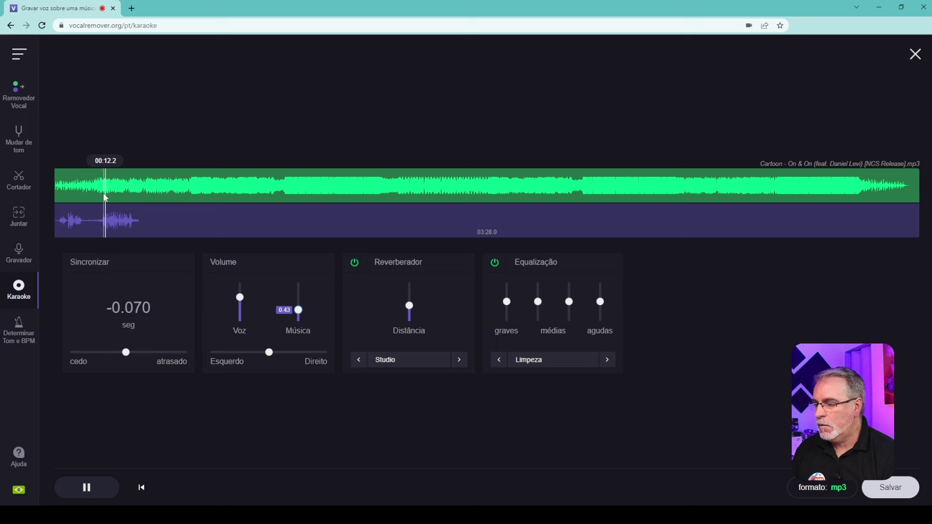
Lower the Voz volume, raise the Música volume to 1.05, and set the stereo balance to centre.
{"action": "left_click_drag", "start_coordinate": [239, 299], "coordinate": [240, 310]}
{"action": "key", "text": "space"}
{"action": "left_click_drag", "start_coordinate": [299, 310], "coordinate": [298, 294]}
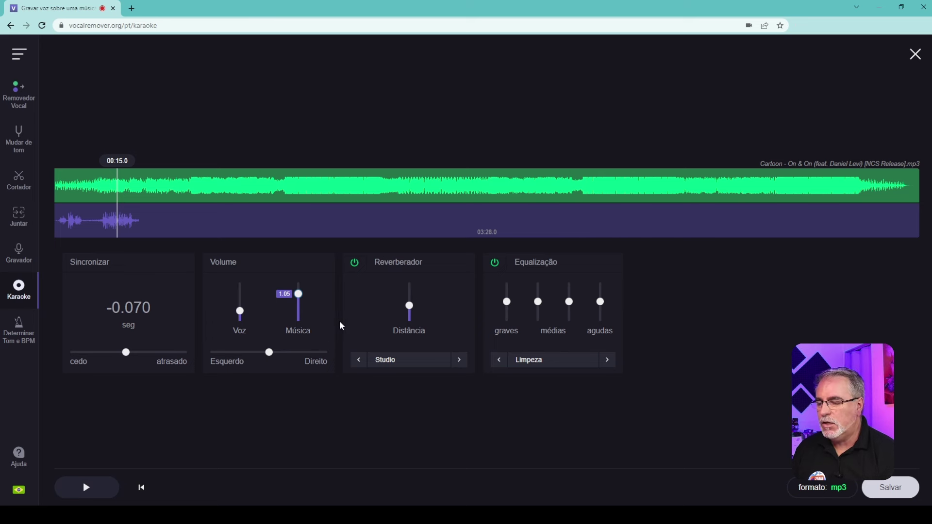
{"action": "mouse_move", "coordinate": [269, 356]}
{"action": "left_mouse_down"}
{"action": "mouse_move", "coordinate": [226, 358]}
{"action": "mouse_move", "coordinate": [310, 357]}
{"action": "mouse_move", "coordinate": [271, 358]}
{"action": "left_mouse_up"}
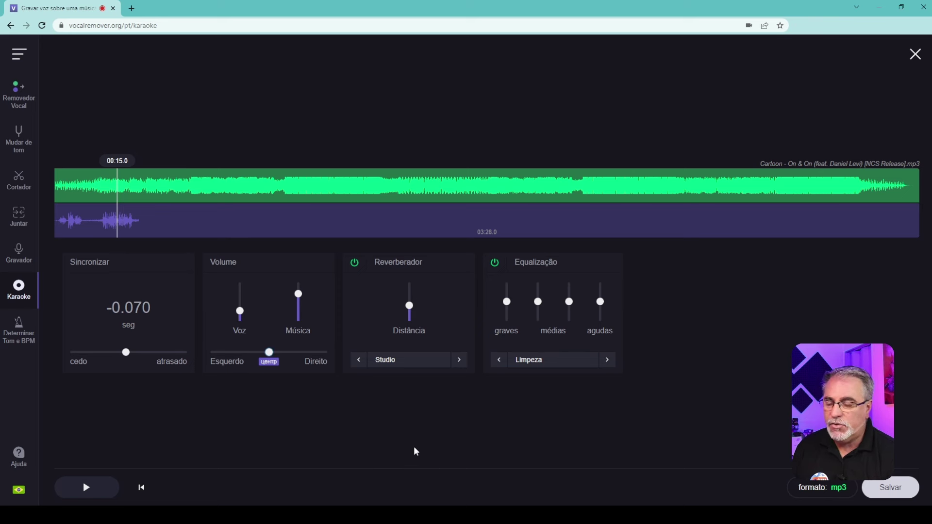
Open the list of Reverberador presets for the karaoke voice.
{"action": "left_click", "coordinate": [409, 369]}
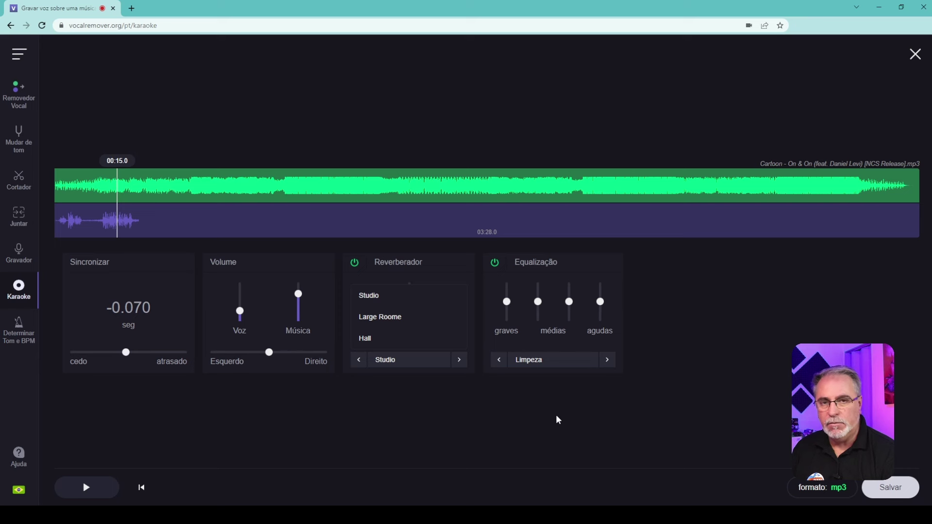
{"action": "left_click", "coordinate": [890, 488]}
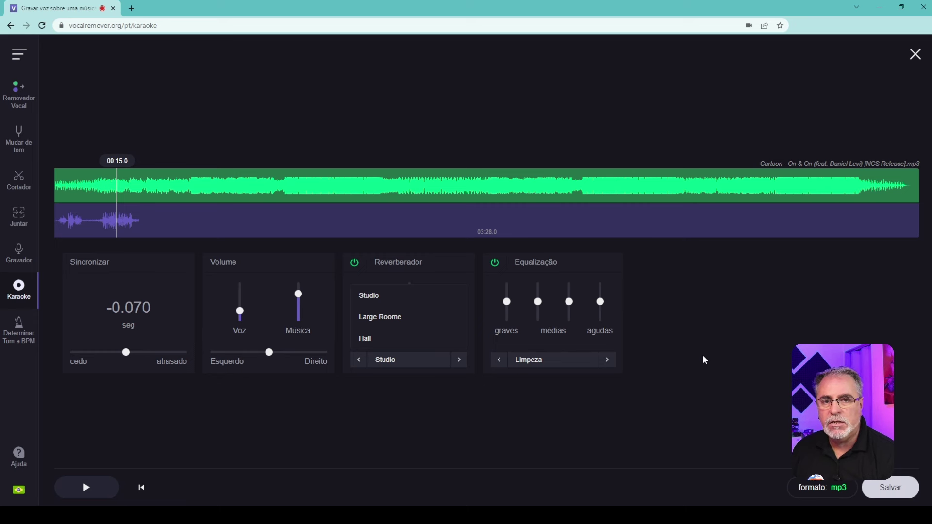
End the karaoke edit and load the "Cartoon - On & On" MP3 into the Determinar Tom e BPM tool.
{"action": "left_click", "coordinate": [18, 330]}
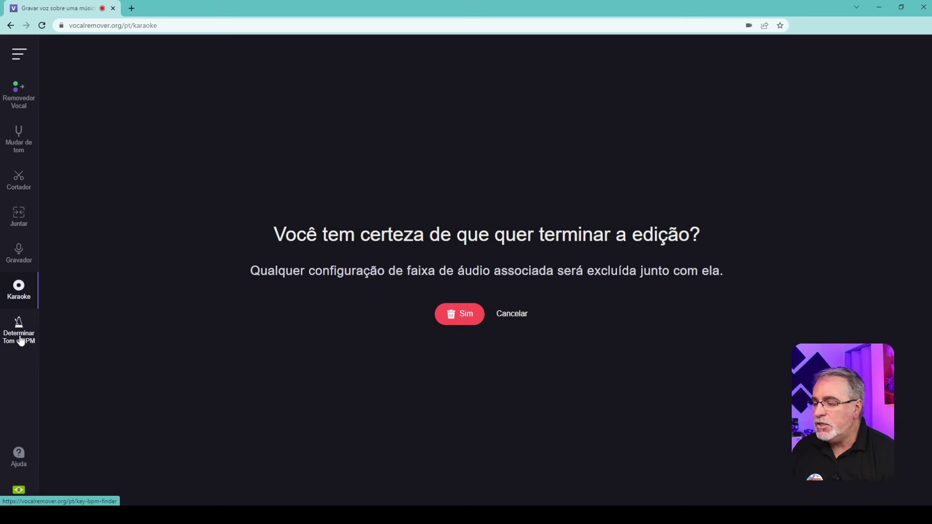
{"action": "left_click", "coordinate": [467, 316]}
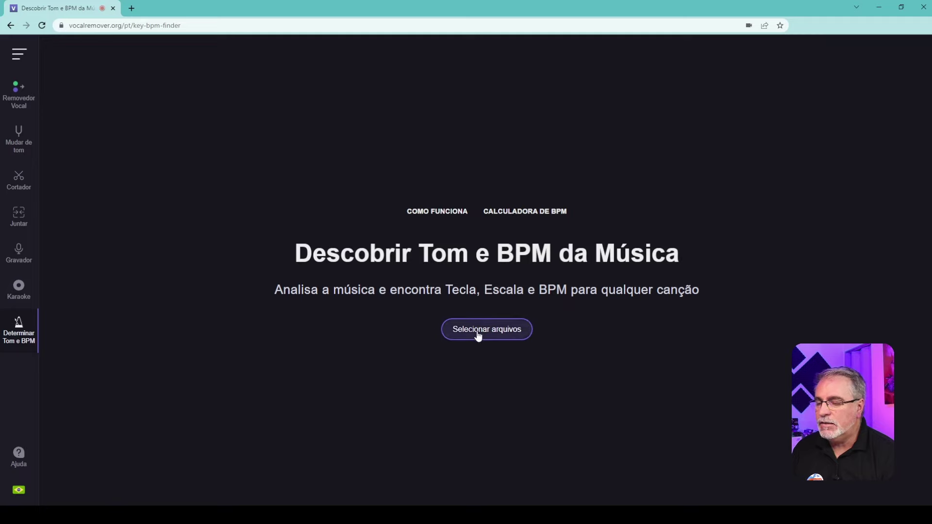
{"action": "left_click", "coordinate": [481, 330]}
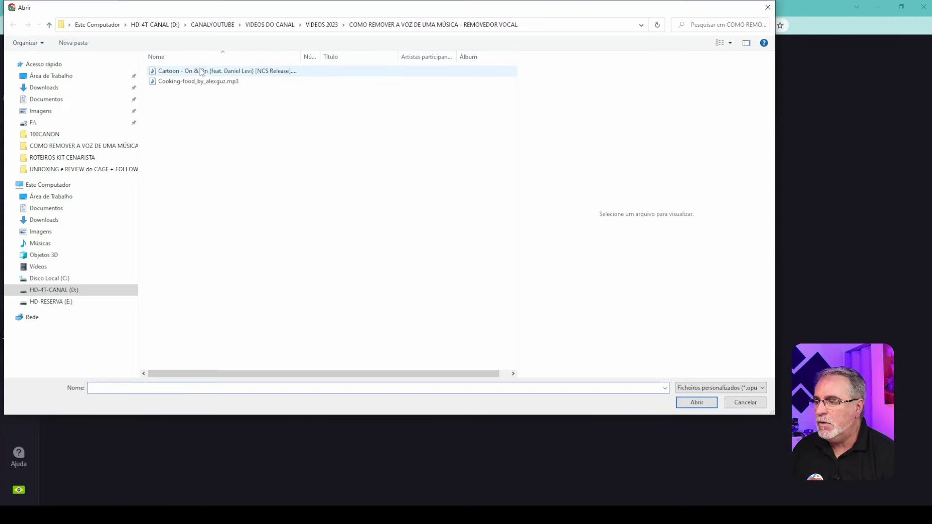
{"action": "left_click", "coordinate": [219, 71]}
{"action": "left_click", "coordinate": [690, 403]}
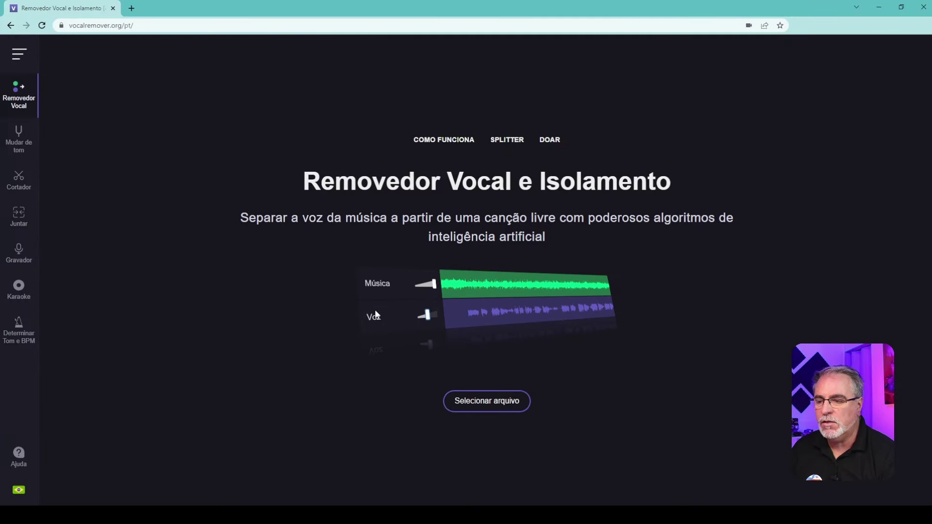
Try to isolate the instruments of "Cooking-food_by_alexguz.mp3" with the Splitter tool.
{"action": "left_click", "coordinate": [509, 140]}
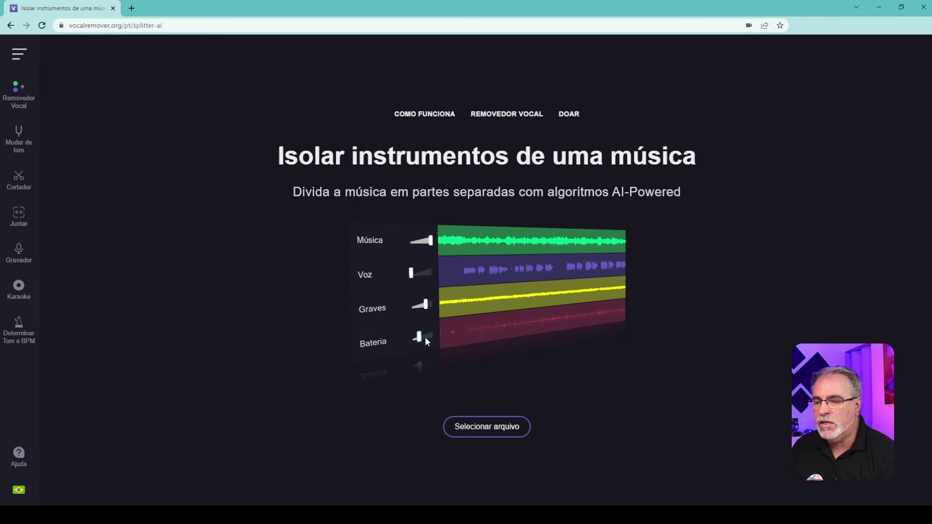
{"action": "left_click", "coordinate": [494, 427]}
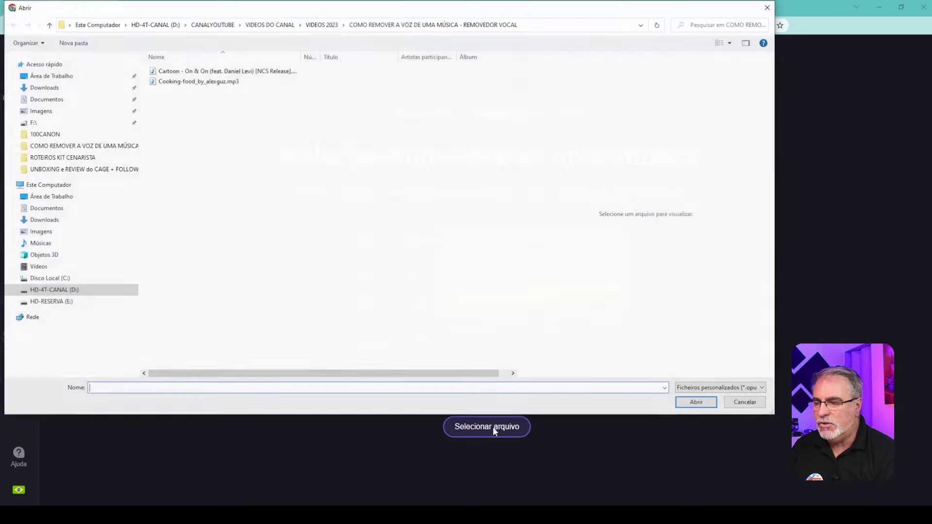
{"action": "left_click", "coordinate": [179, 82]}
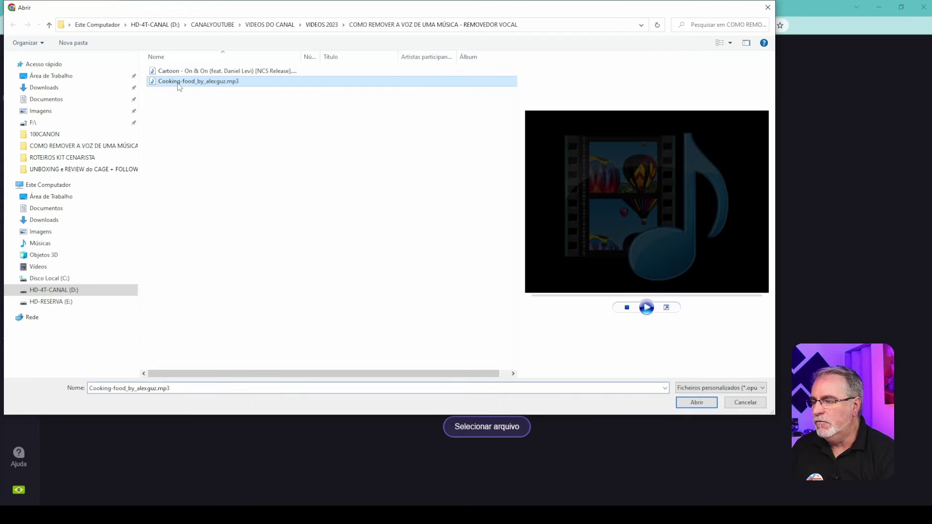
{"action": "left_click", "coordinate": [697, 403]}
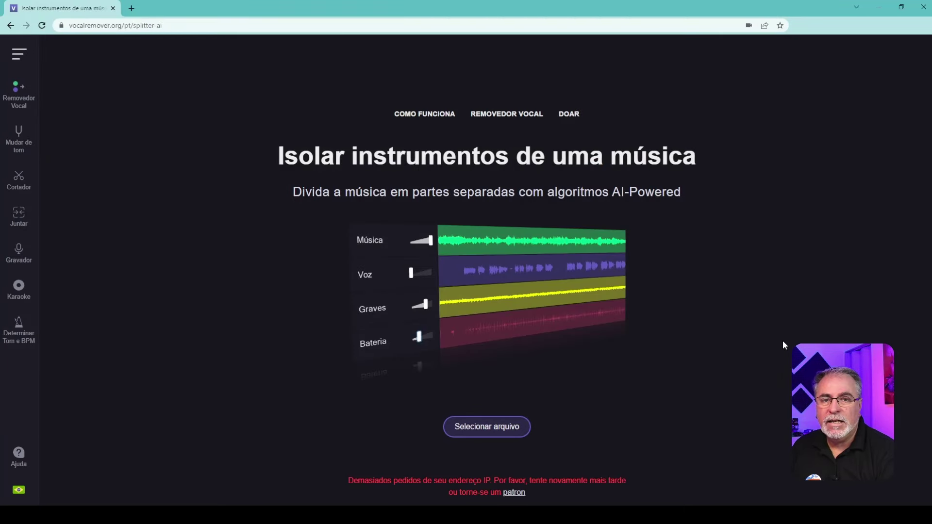